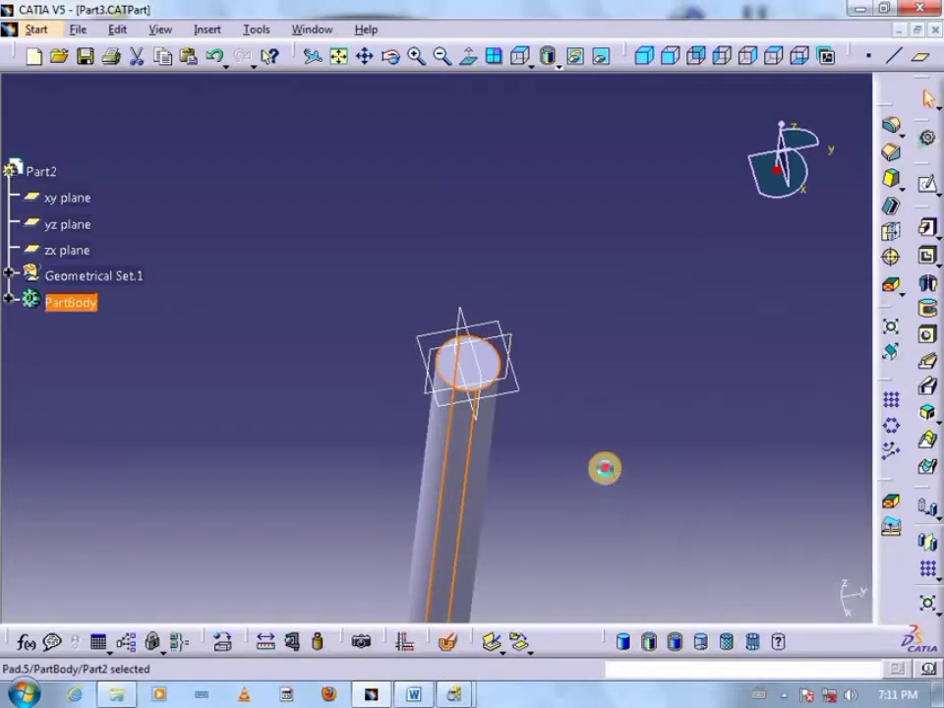
- Create a sketch on the yz plane containing the projection of the cylinder's top face
left_click(551, 271)
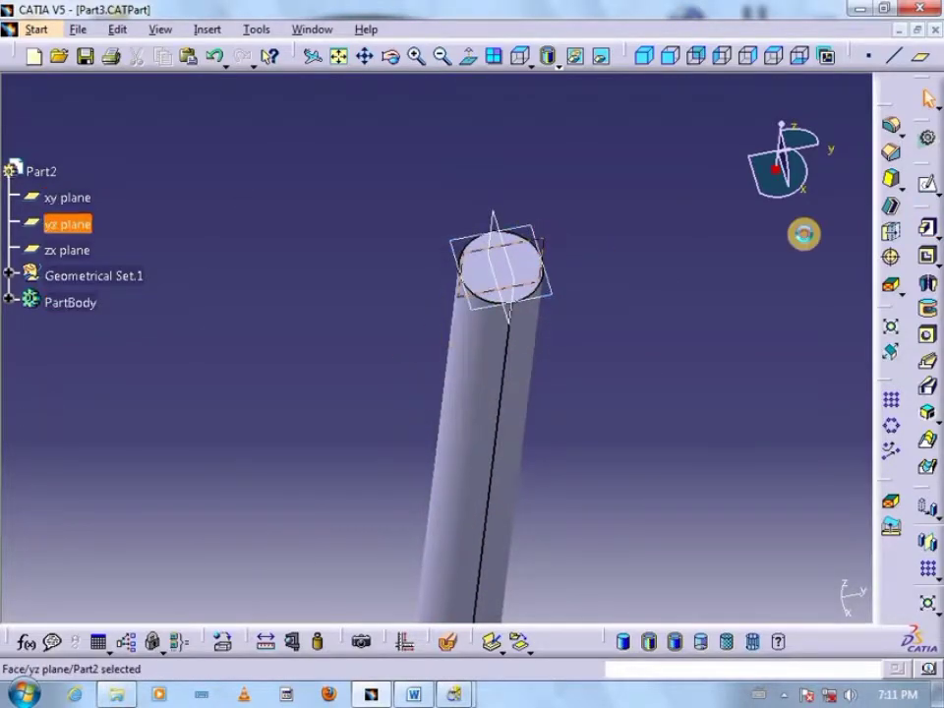
left_click(928, 186)
left_click(887, 572)
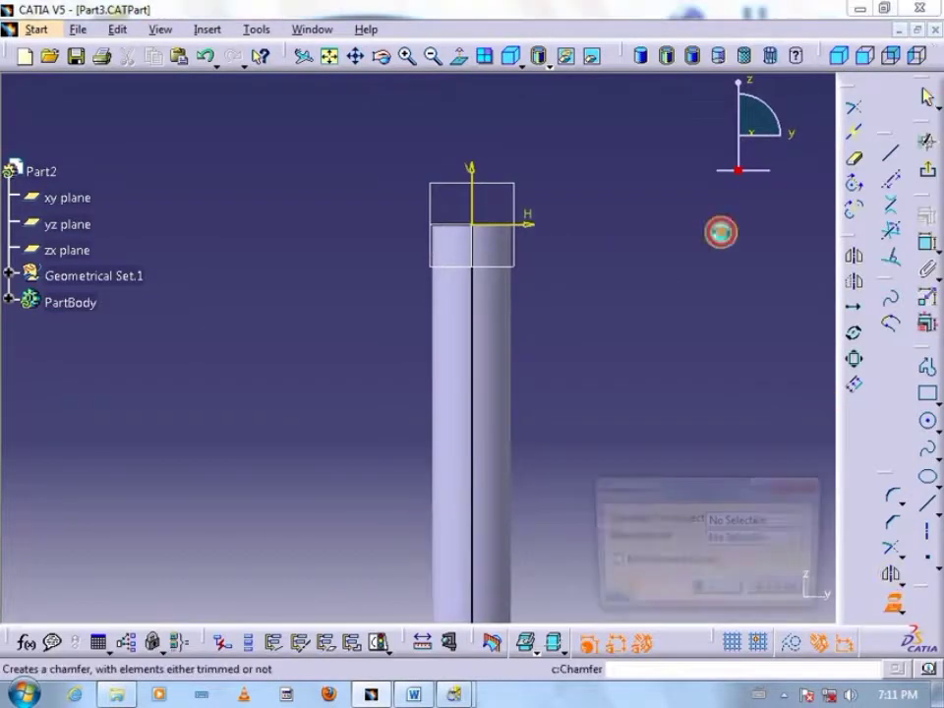
mouse_move(491, 211)
middle_mouse_down()
mouse_move(496, 251)
mouse_move(489, 216)
middle_mouse_up()
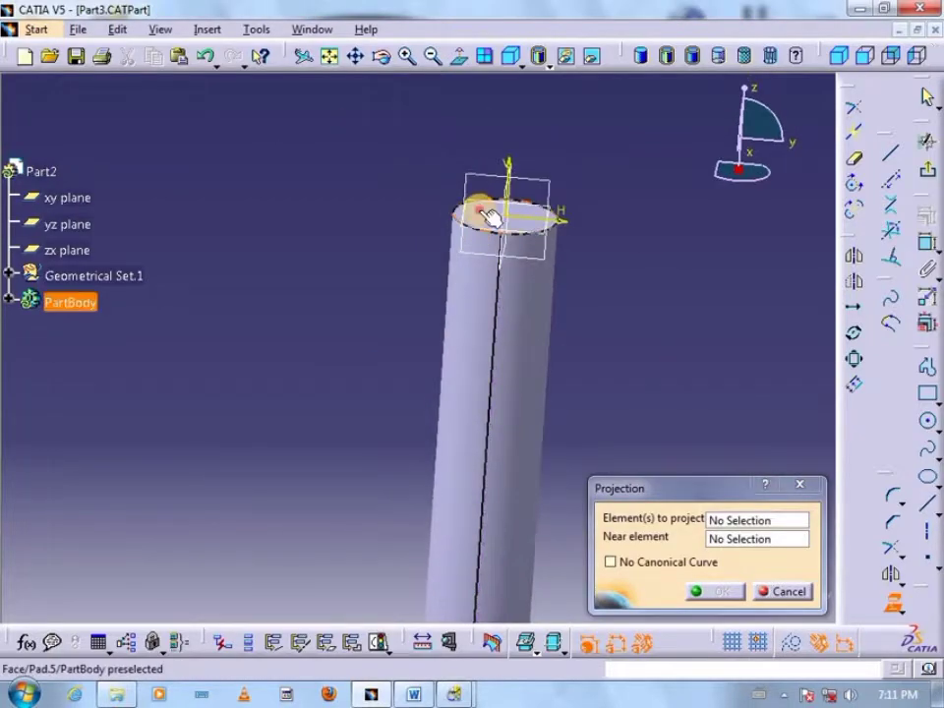
left_click(720, 591)
left_click(927, 169)
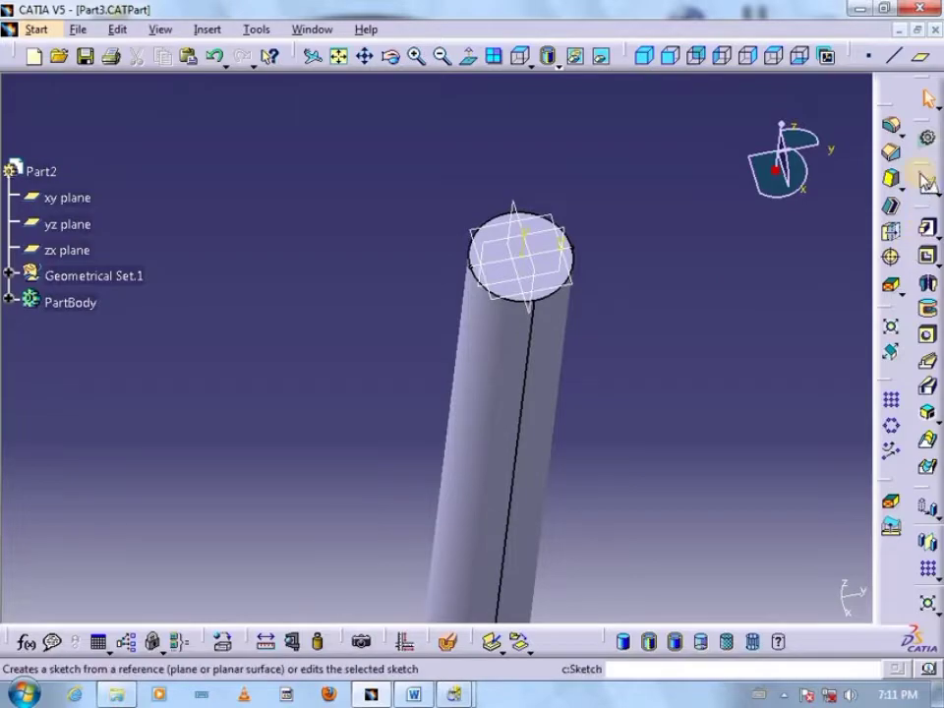
- In Generative Shape Design, define a helix starting at the projected line's endpoint around the Z axis, with its direction reversed
left_click(928, 134)
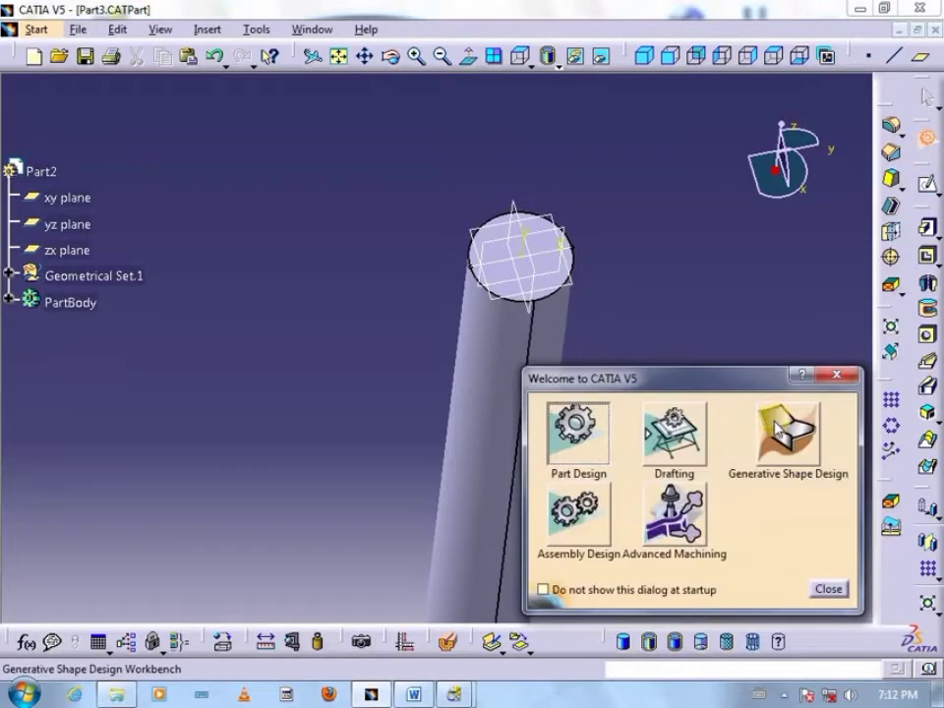
left_click(785, 409)
left_click(930, 514)
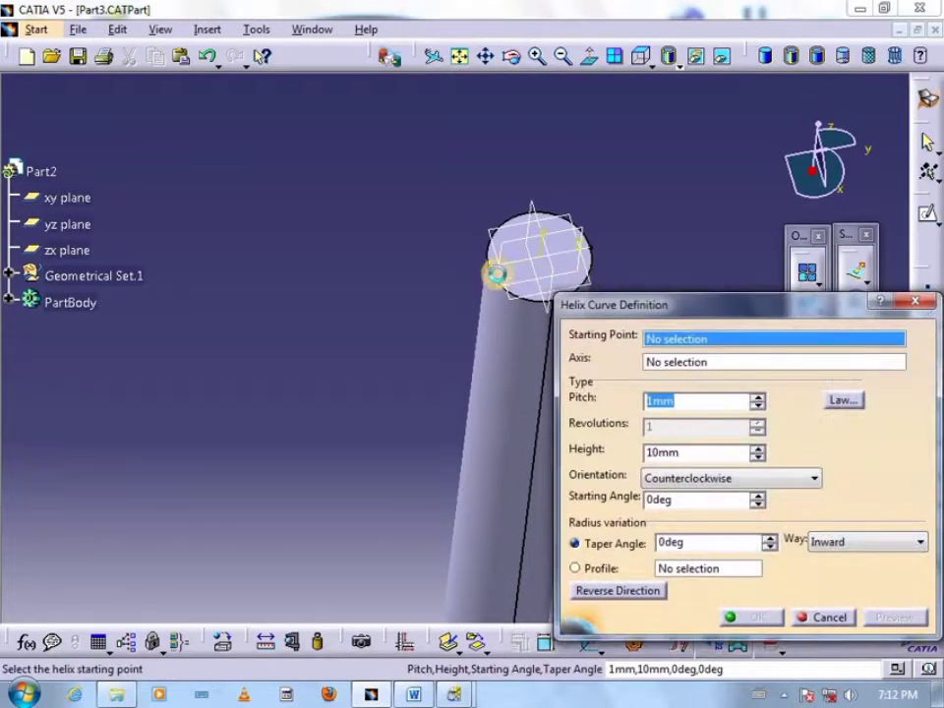
left_click(499, 276)
middle_click_drag(468, 295, 413, 295)
right_click(728, 361)
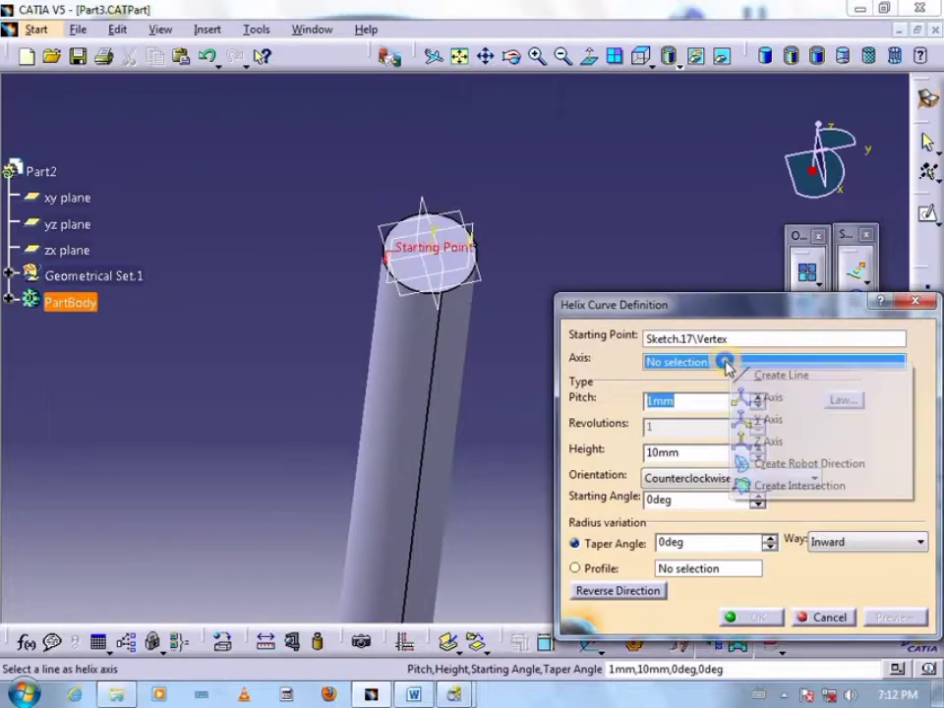
left_click(772, 441)
left_click(622, 591)
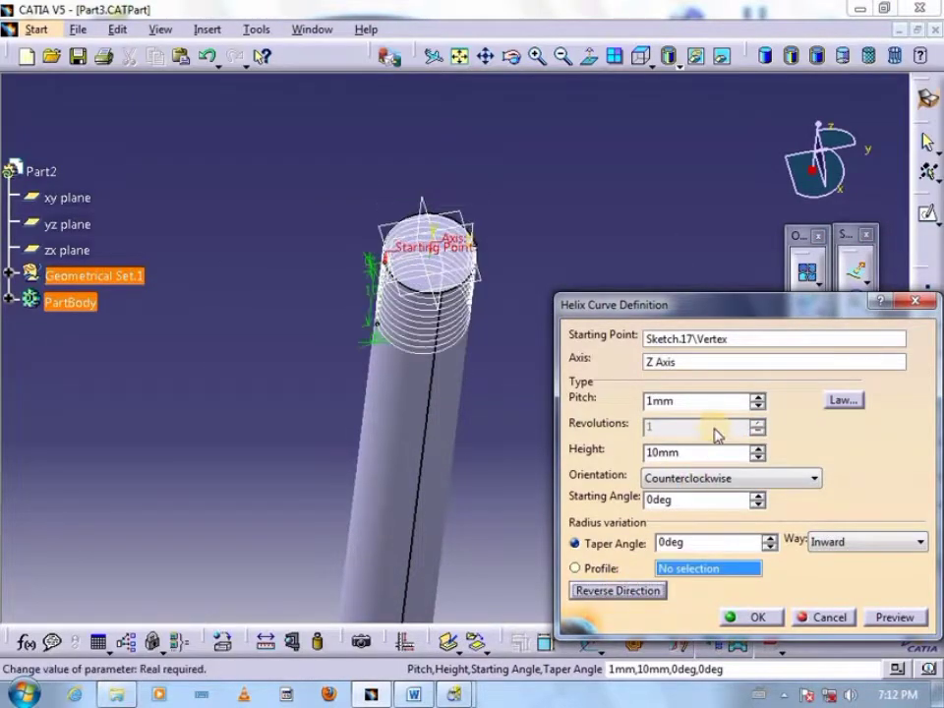
- Set the helix pitch to 52 mm and the height to 70 mm, and create the curve
left_click_drag(678, 452, 618, 453)
type("70")
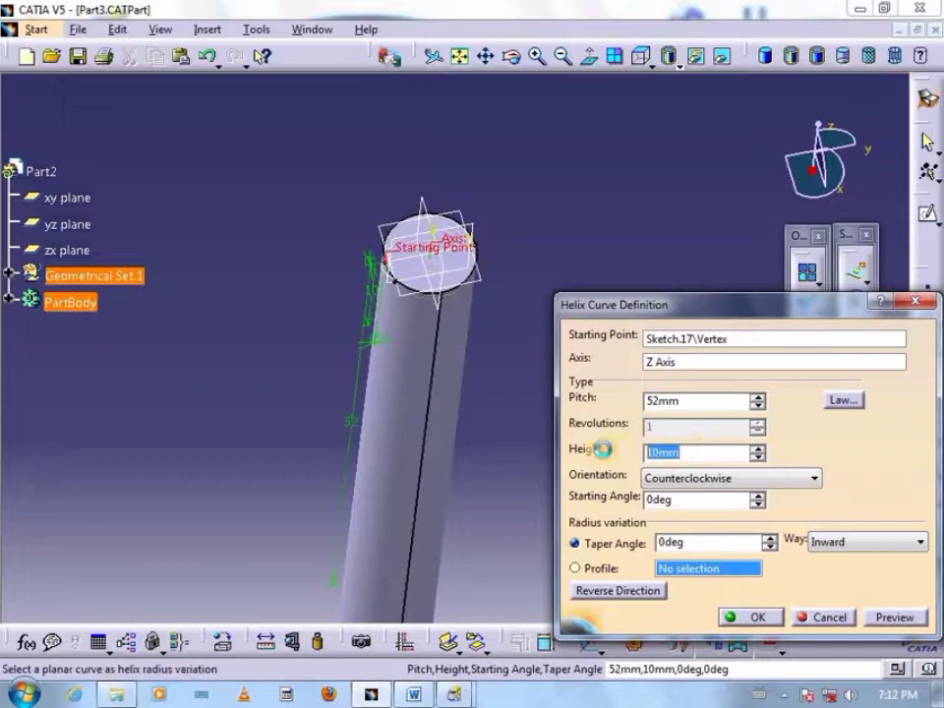
left_click(738, 616)
- Hide the projected line sketch (Sketch.17) on the cylinder's top face
middle_click_drag(545, 389, 424, 250)
right_click(425, 250)
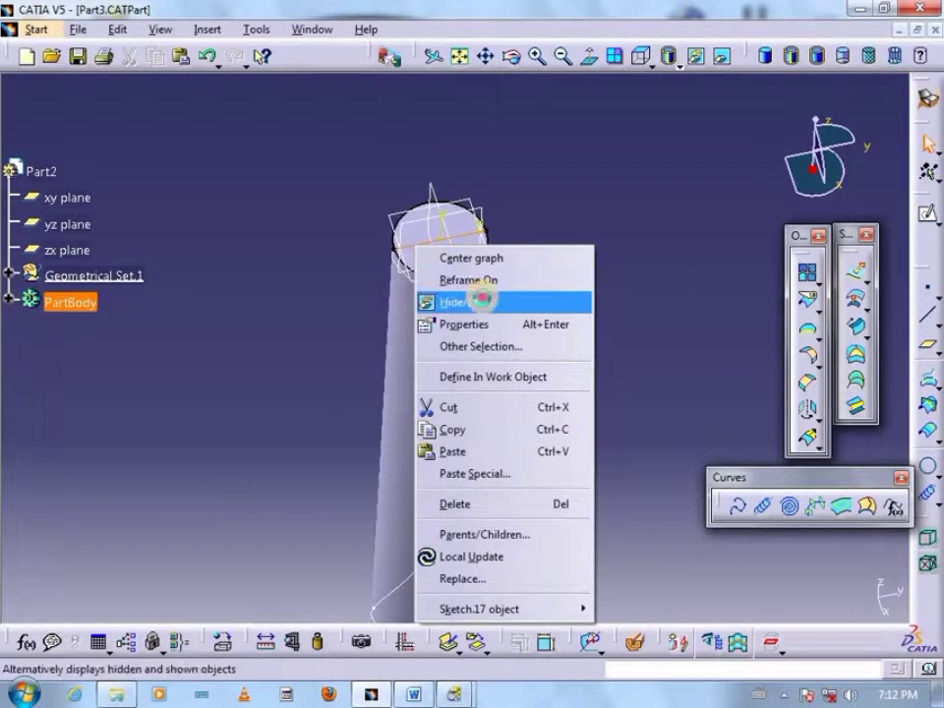
left_click(474, 301)
middle_click_drag(573, 280, 536, 285)
- Return to Part Design and create a reference plane normal to the helix at its upper start point
left_click(927, 99)
left_click(612, 423)
left_click(920, 57)
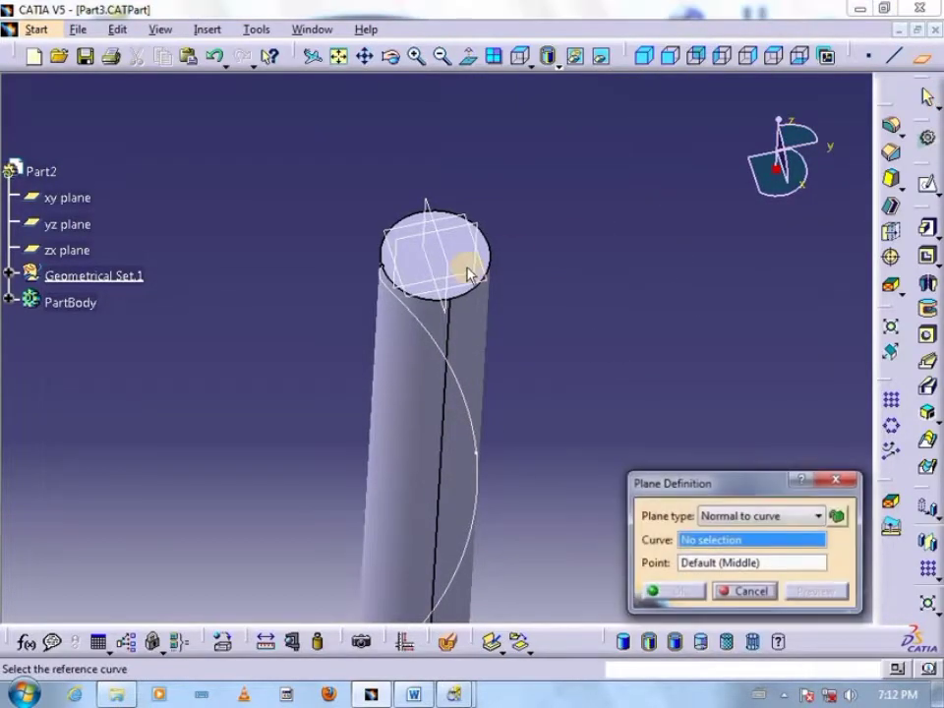
left_click(389, 270)
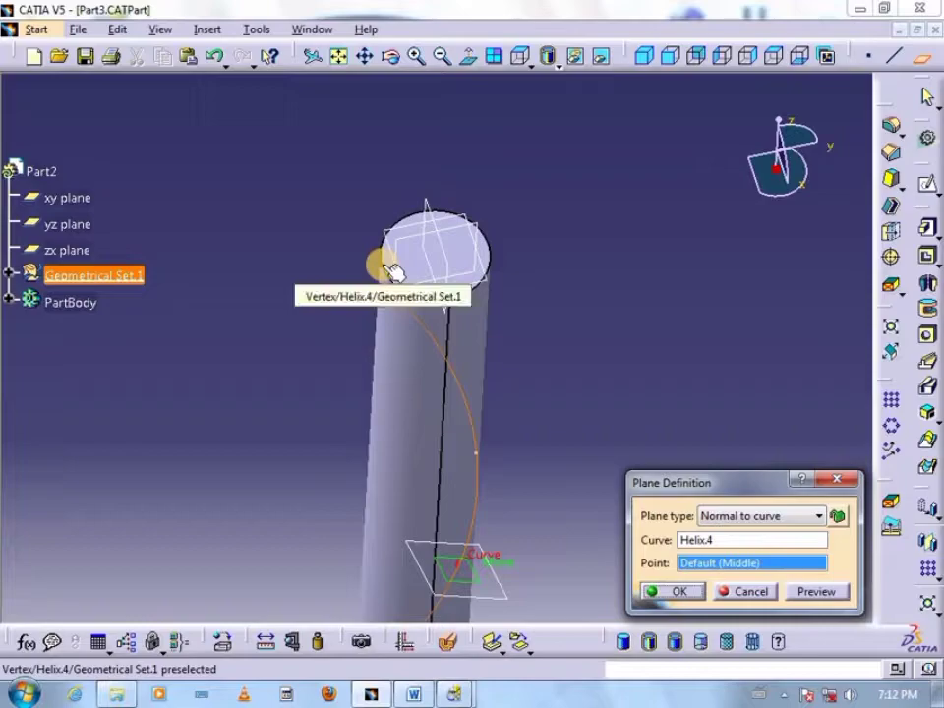
left_click(391, 272)
left_click(678, 590)
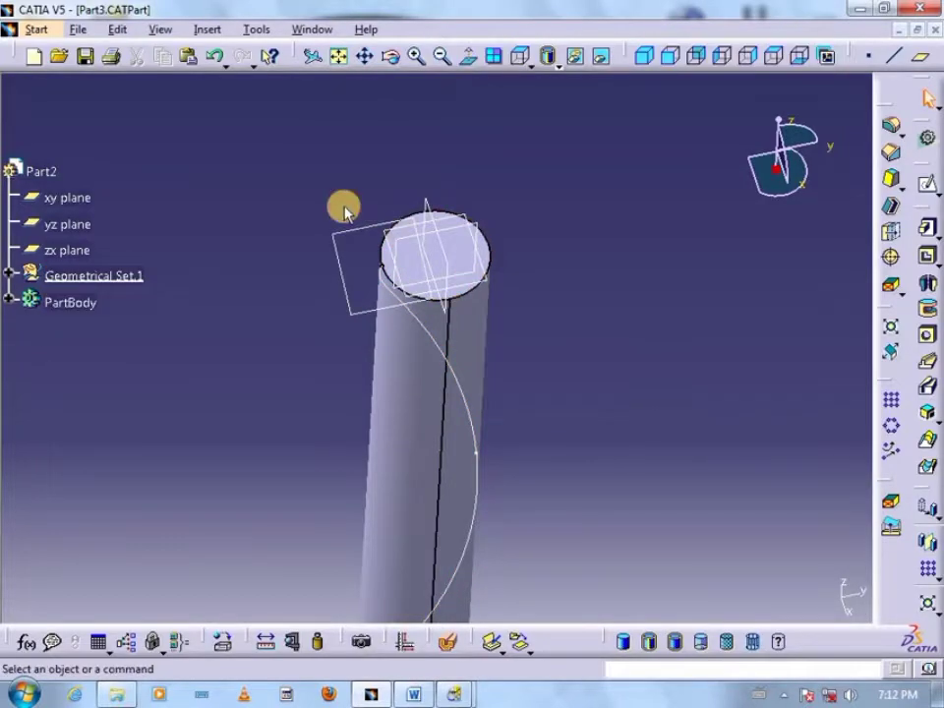
- Start a sketch on the new plane and project the helix's start vertex into it
left_click(924, 187)
left_click(927, 422)
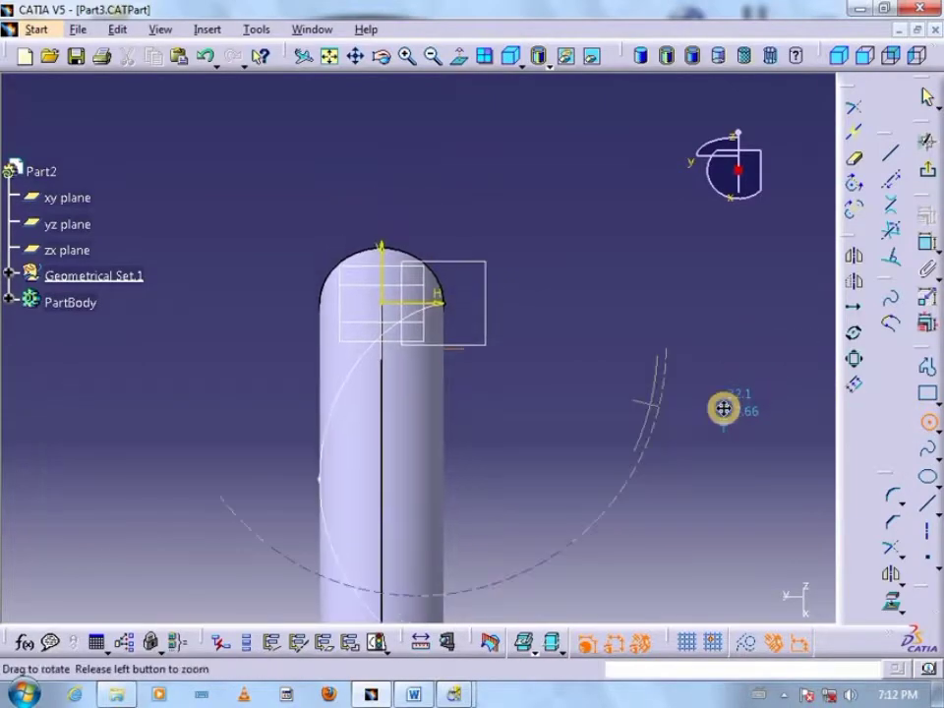
middle_click_drag(724, 422, 741, 365)
left_click(887, 602)
left_click(465, 264)
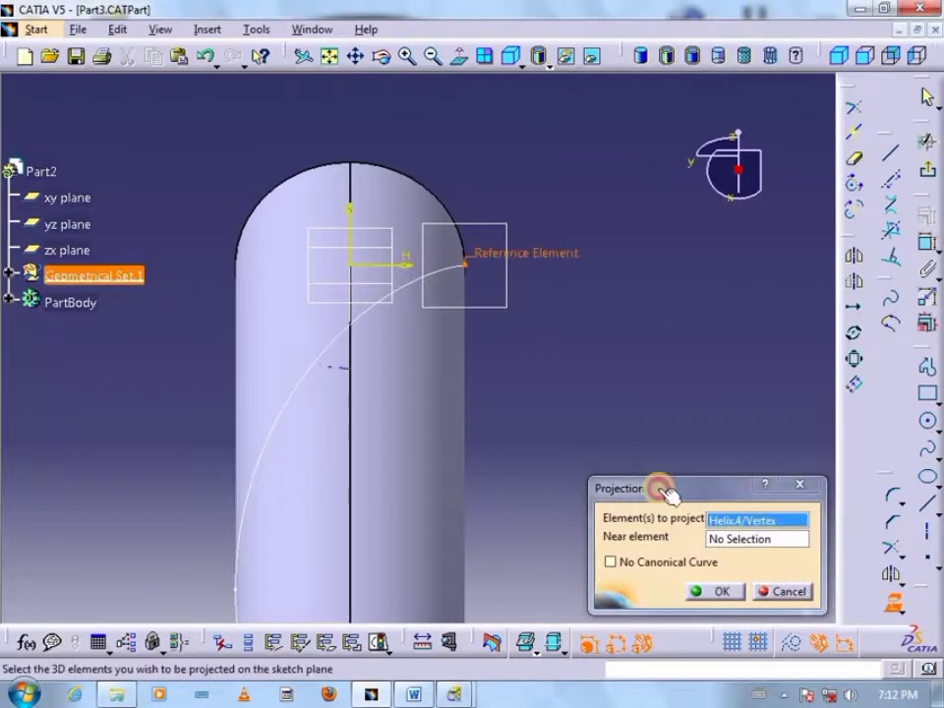
left_click(713, 591)
- Draw a circle about 2.8 mm in diameter centred on the projected helix point
left_click(927, 422)
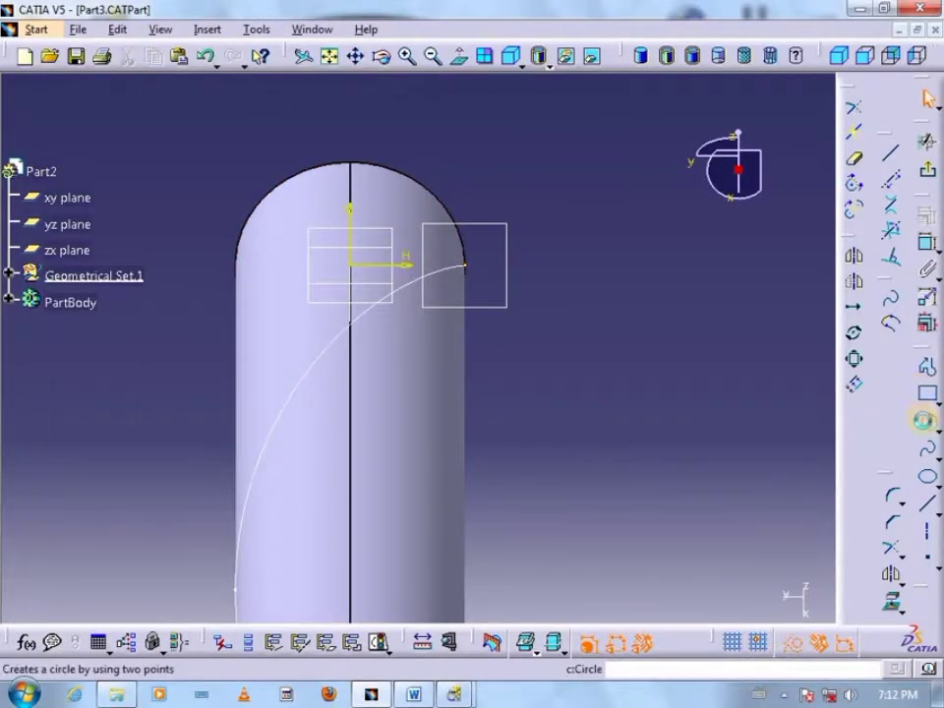
left_click(464, 264)
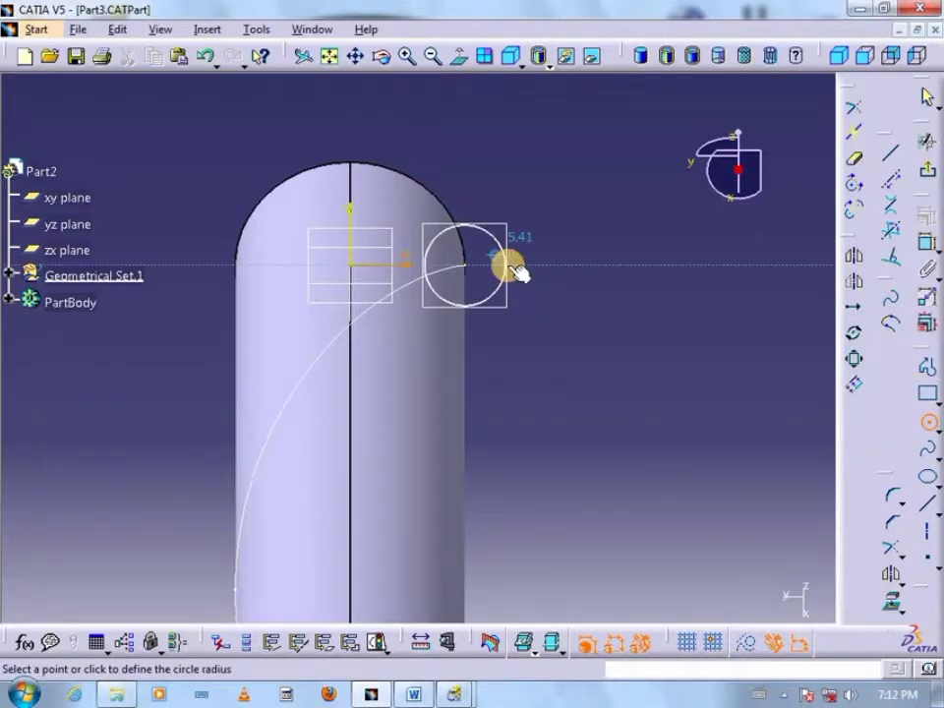
left_click(506, 264)
- Constrain the circle's diameter to 5.5 mm and exit the sketch
left_click(506, 264)
left_click(578, 251)
double_click(579, 251)
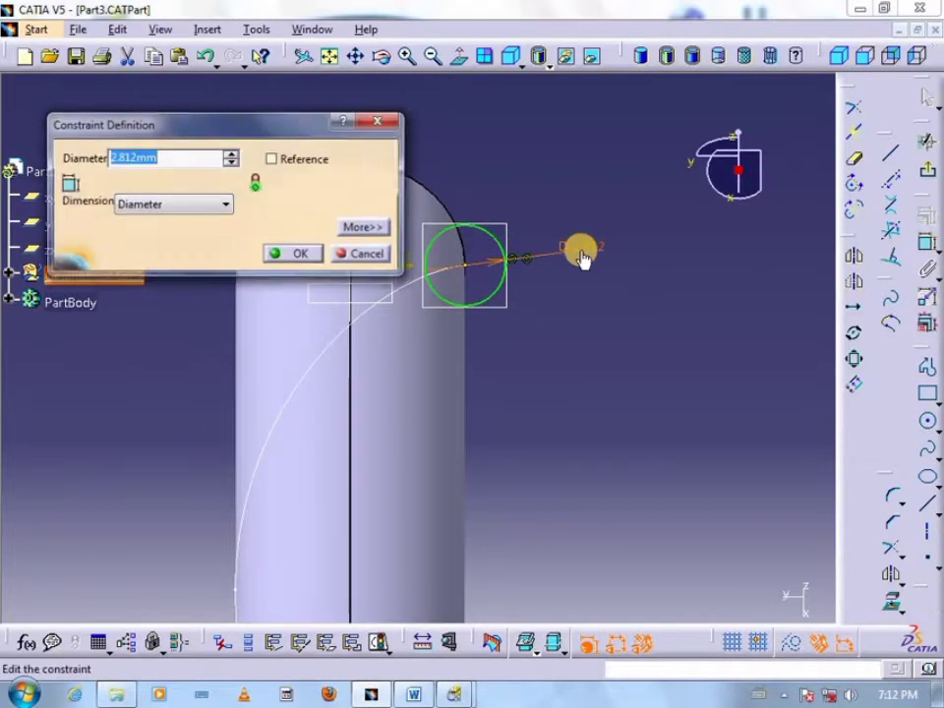
type("5.5")
key("Return")
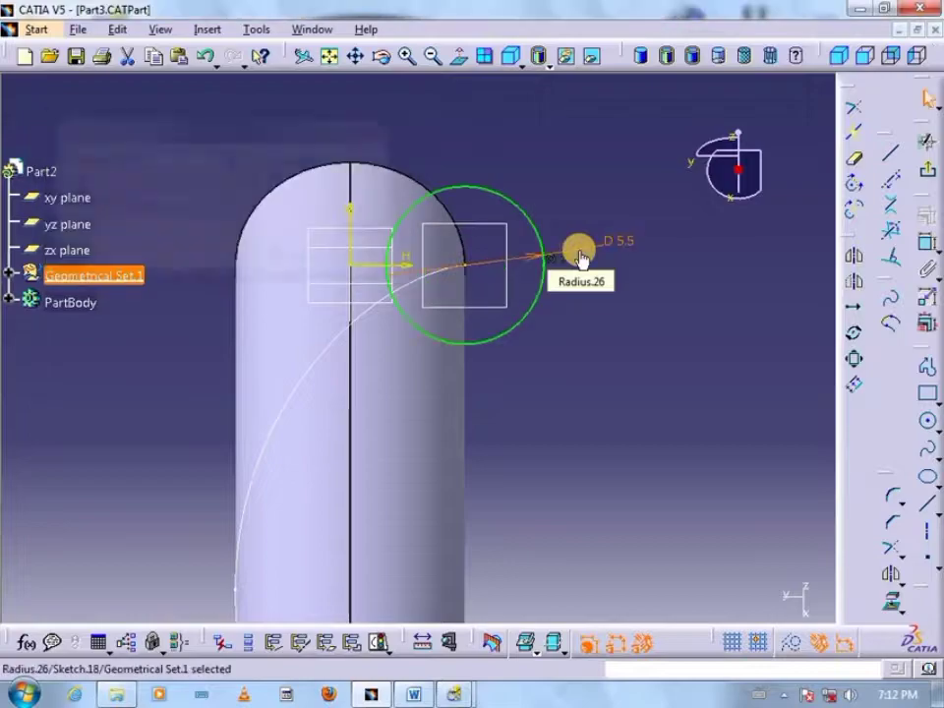
left_click(918, 170)
middle_click_drag(668, 293, 704, 293, "ctrl")
left_click(704, 293)
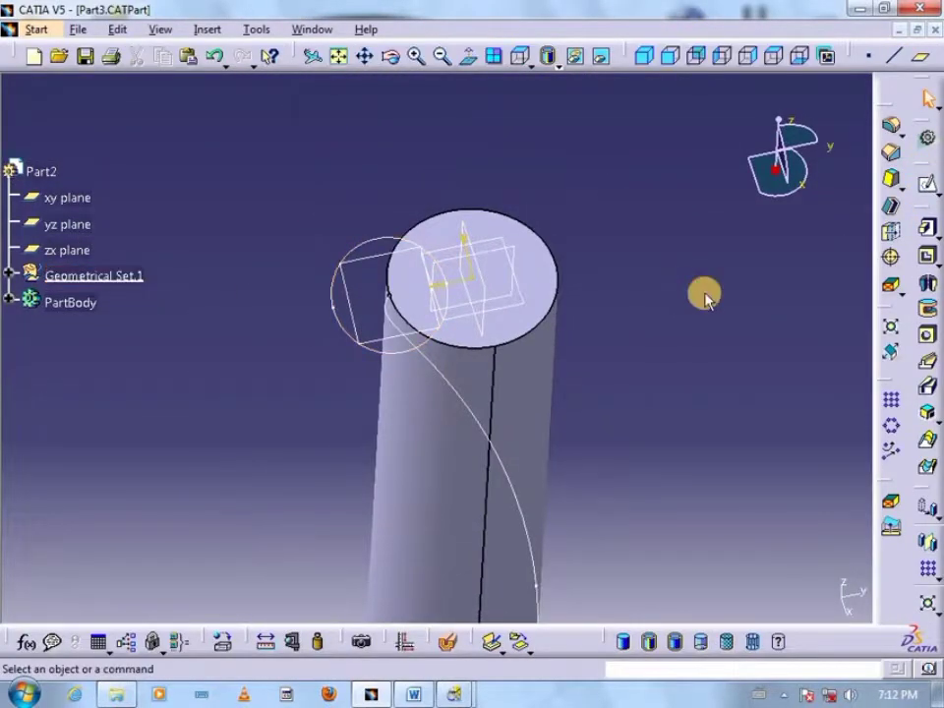
- Cut a slot in the cylinder using the circle sketch as profile and the helix as centre curve, keeping the angle
left_click(926, 383)
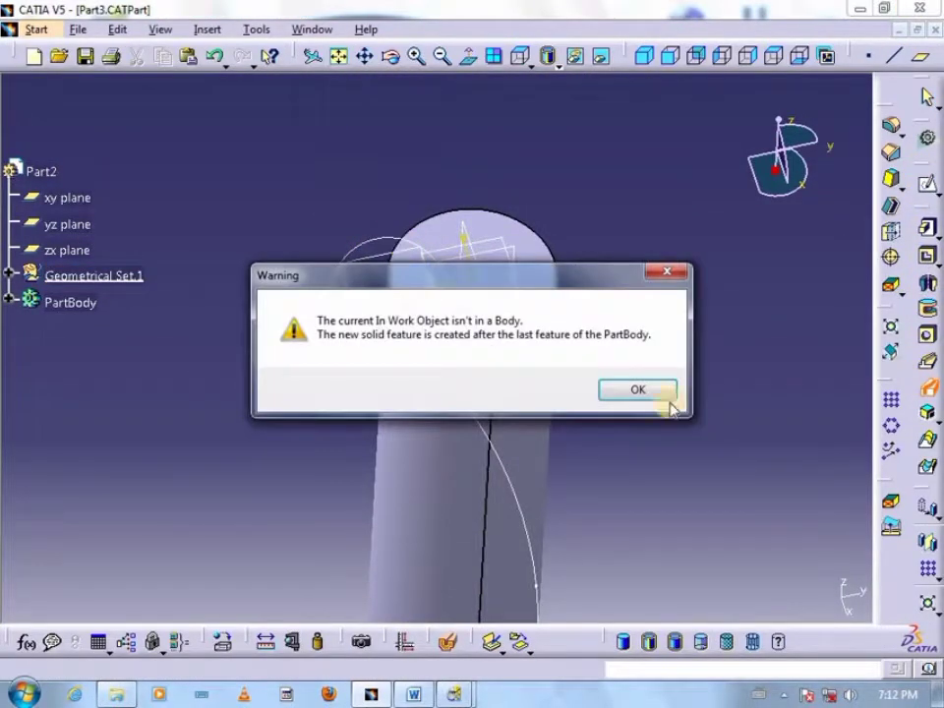
left_click(639, 392)
left_click(379, 242)
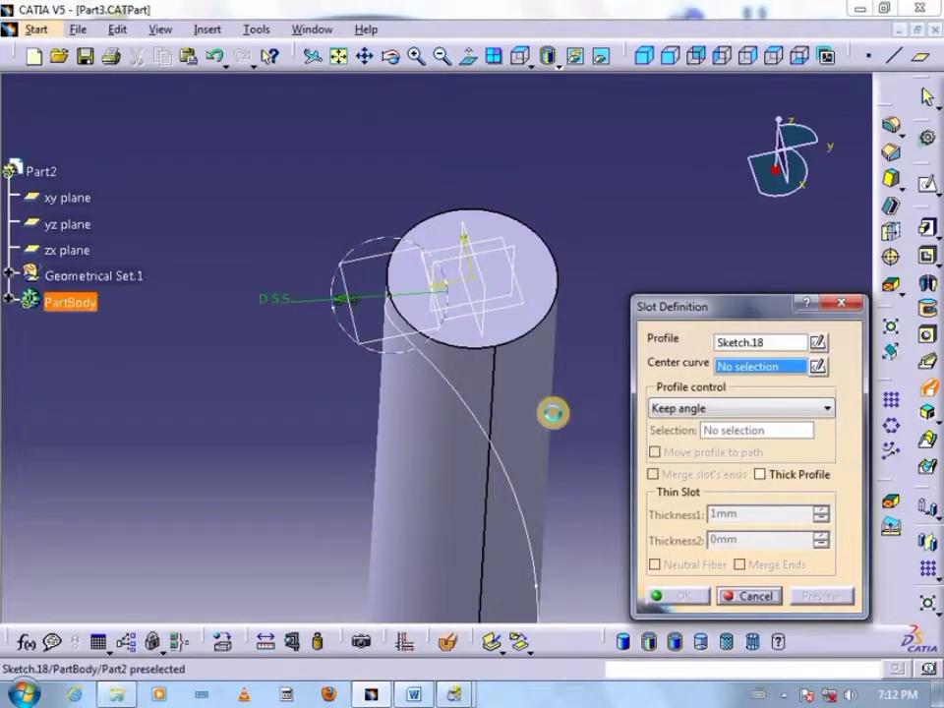
left_click(505, 472)
left_click(678, 596)
left_click(649, 385)
middle_click_drag(653, 359, 604, 575)
middle_click_drag(562, 519, 516, 346)
- Pattern the helical slot circularly around the Z axis with 2 instances at 180° spacing
left_click(9, 302)
left_click(893, 429)
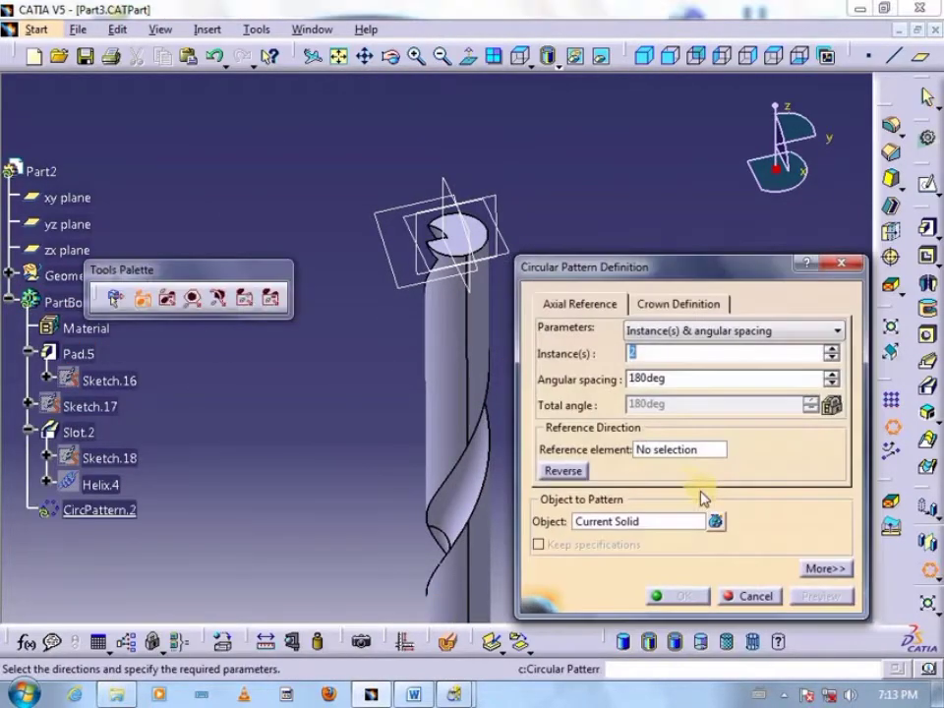
left_click(623, 522)
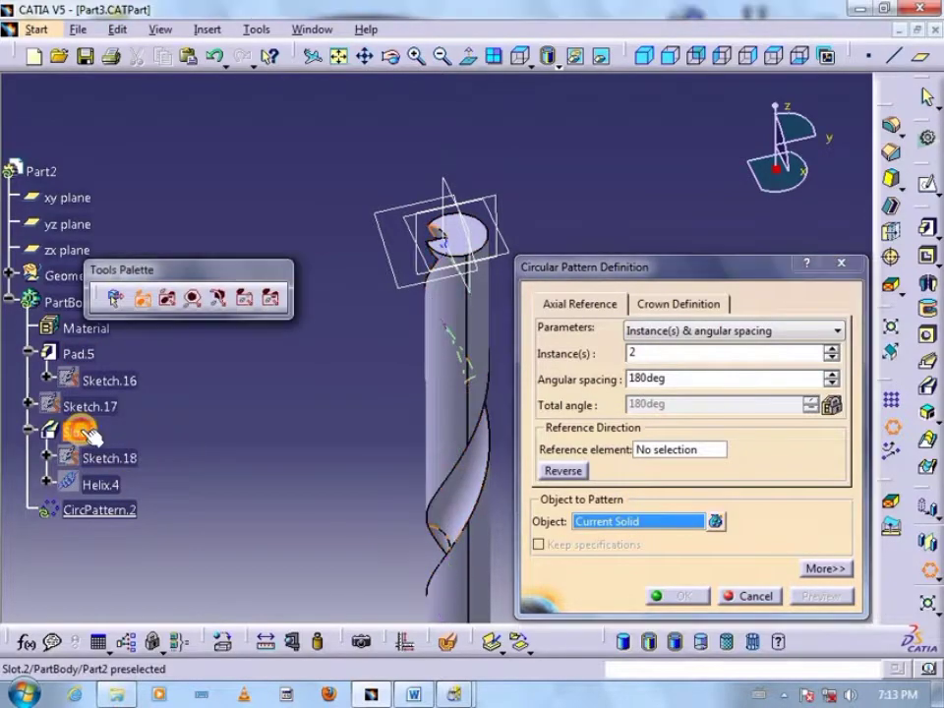
left_click(79, 433)
right_click(692, 452)
left_click(747, 526)
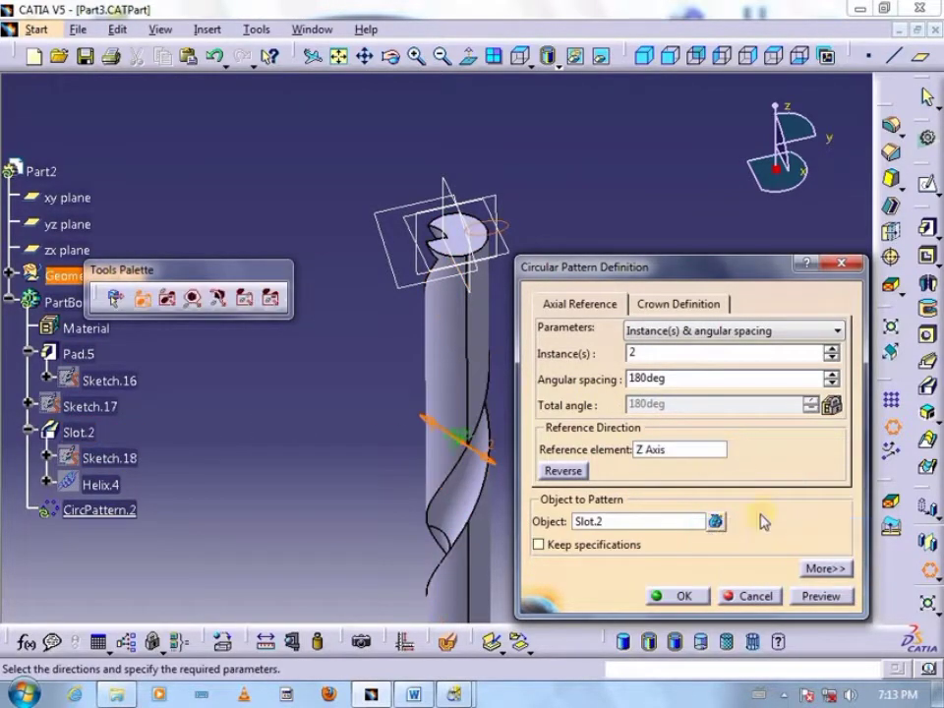
left_click(677, 596)
middle_click_drag(567, 372, 695, 422)
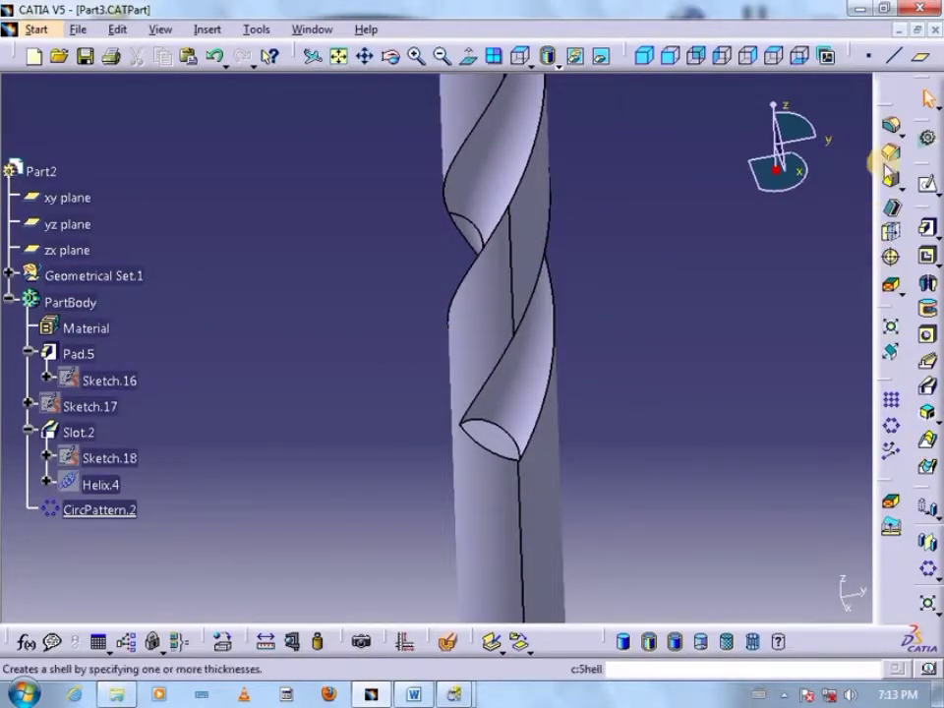
- Apply a thickness of -10.5 mm to the end face of one helical flute
left_click(895, 234)
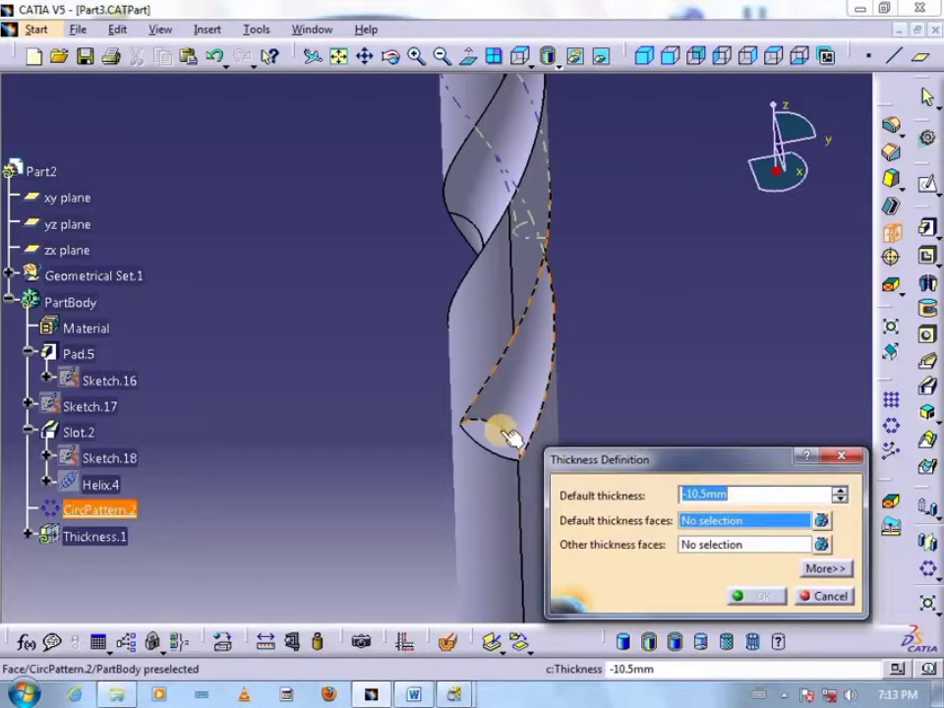
left_click(498, 434)
left_click(753, 595)
middle_click_drag(702, 432, 570, 452)
- Set the thickness feature to -10 mm and add the other flute's end face to it
double_click(99, 537)
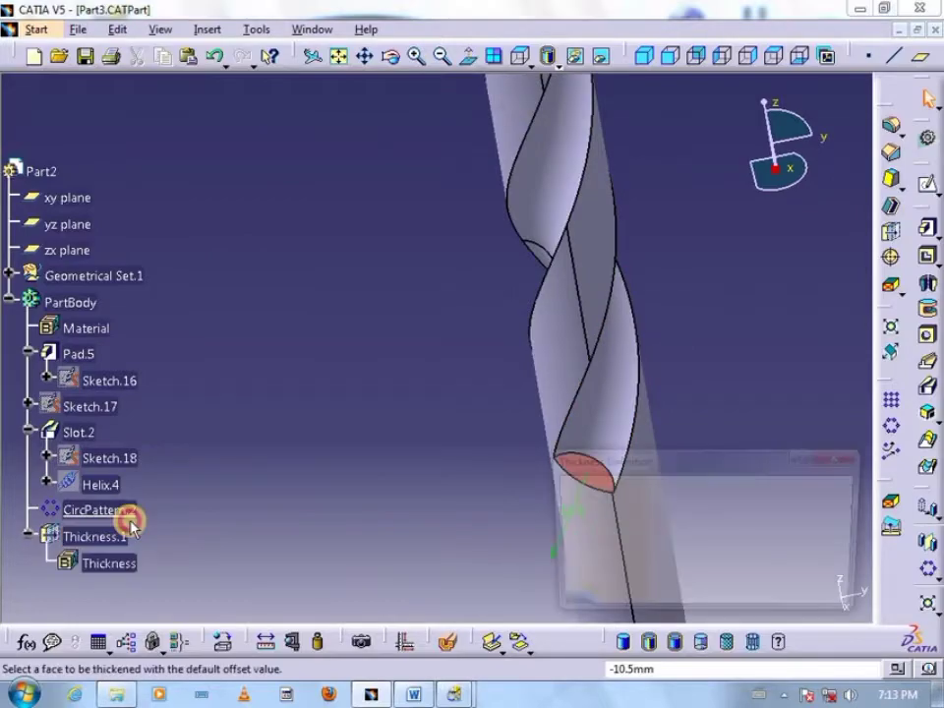
middle_click_drag(284, 505, 445, 424)
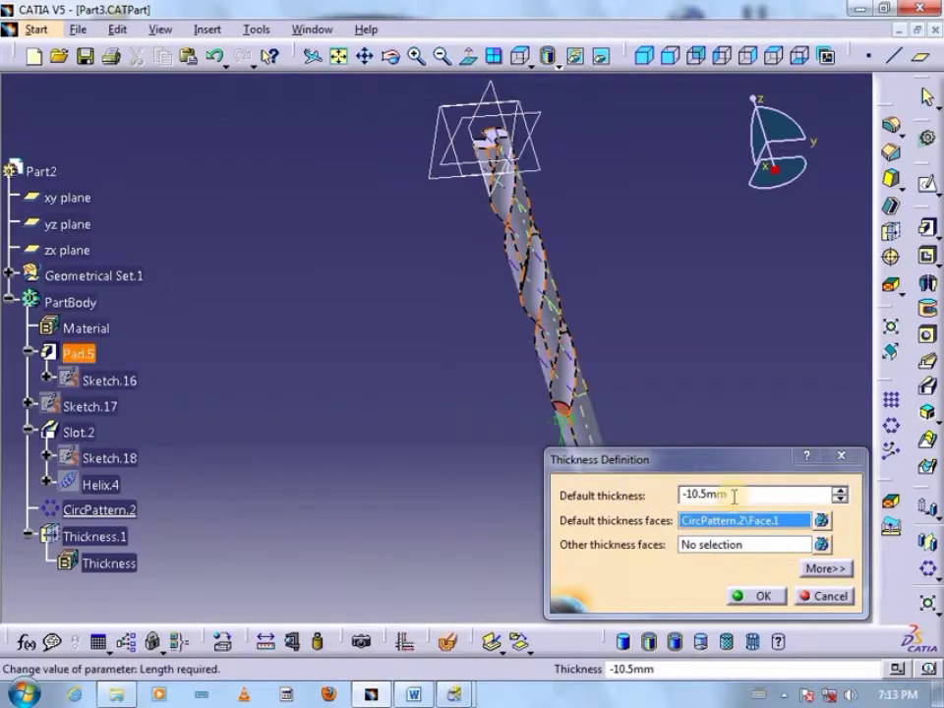
left_click_drag(733, 496, 592, 504)
middle_click_drag(531, 419, 439, 268)
middle_click_drag(572, 292, 497, 307)
left_click(443, 354)
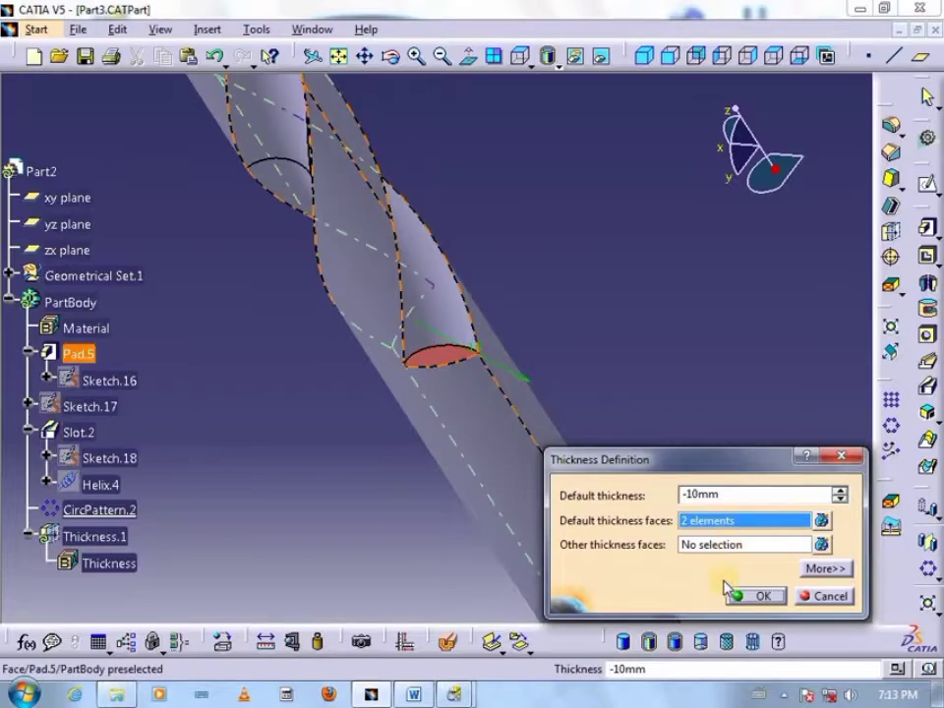
left_click(751, 597)
- Remove the small end faces left at the lower ends of both helical flutes with Remove Face
middle_click_drag(689, 387, 629, 285)
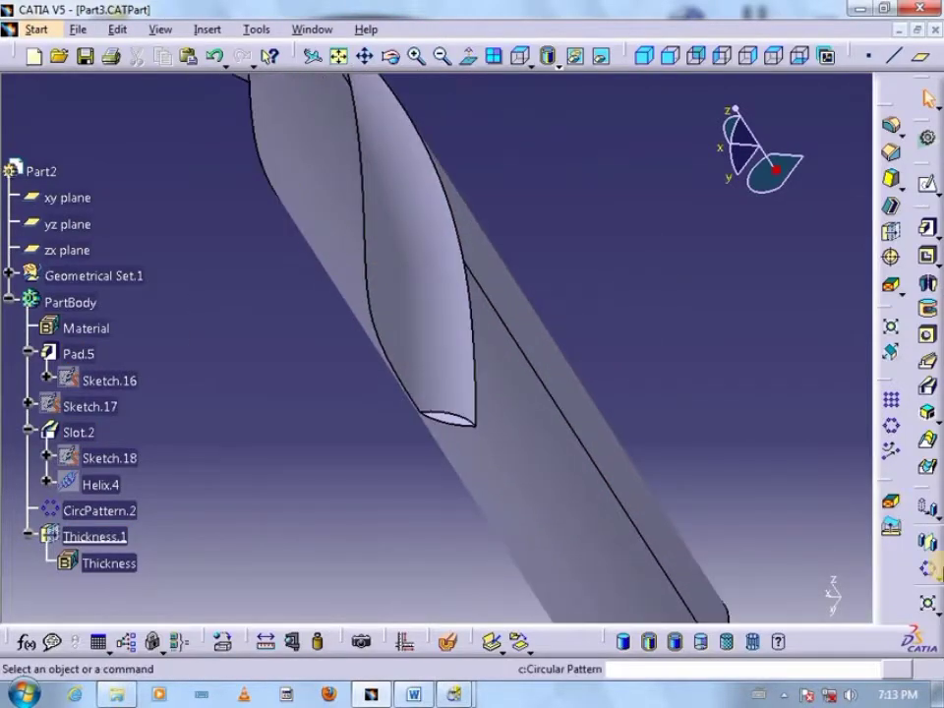
left_click(883, 499)
middle_click_drag(458, 413, 505, 326)
left_click(487, 421)
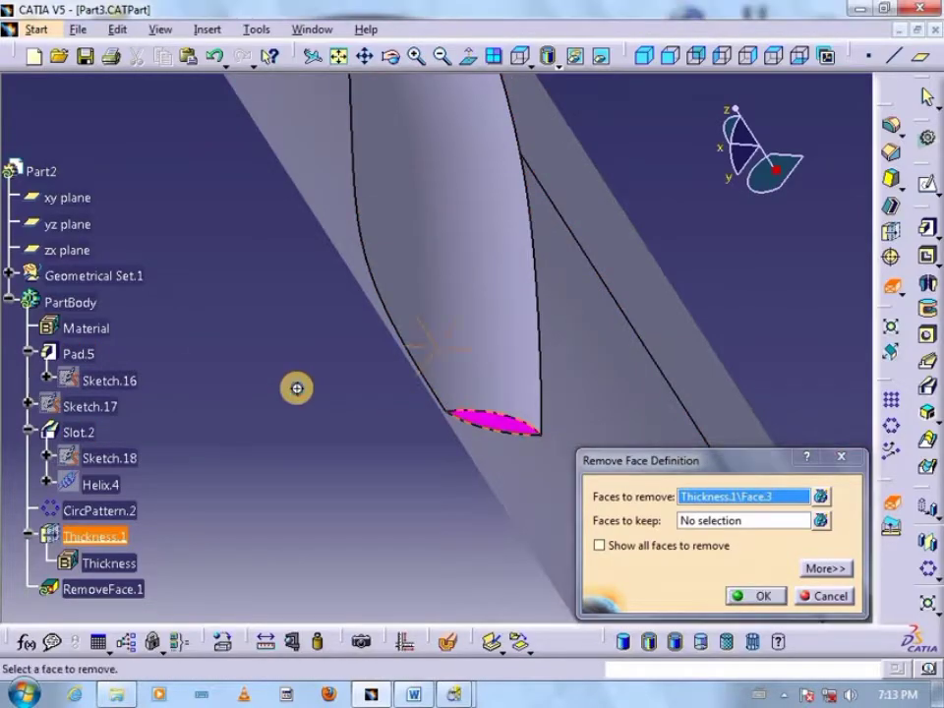
middle_click_drag(296, 388, 330, 693, "ctrl")
middle_click_drag(372, 423, 394, 247)
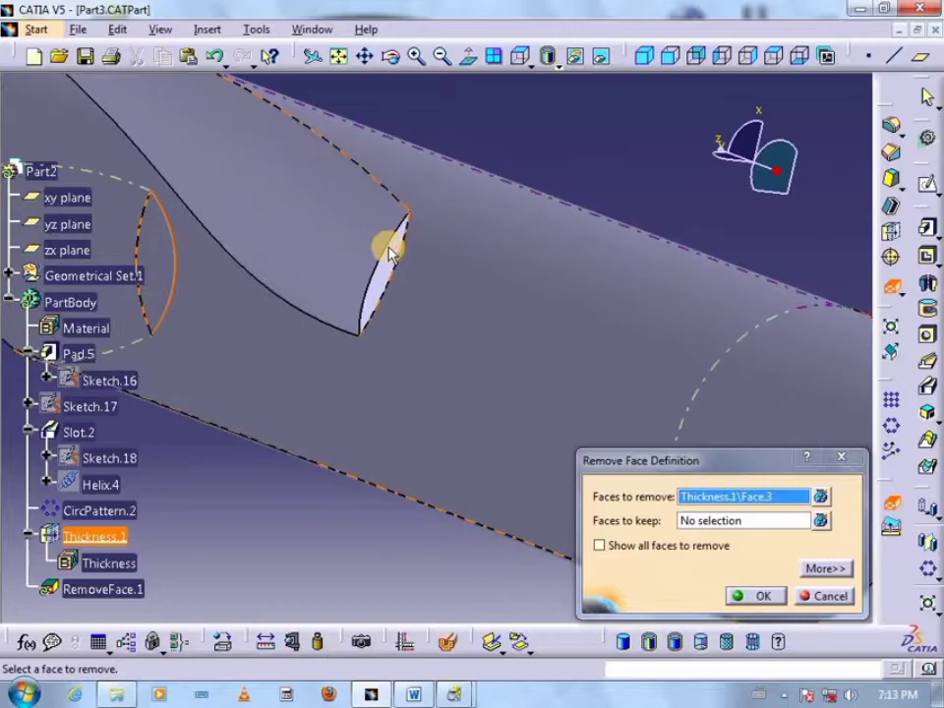
left_click(390, 252)
left_click(757, 595)
middle_click_drag(545, 433, 527, 474, "ctrl")
- Hide the offset plane in the geometrical set and the xy, yz and zx planes
middle_click_drag(407, 264, 573, 343)
scroll(574, 267, "up", 1)
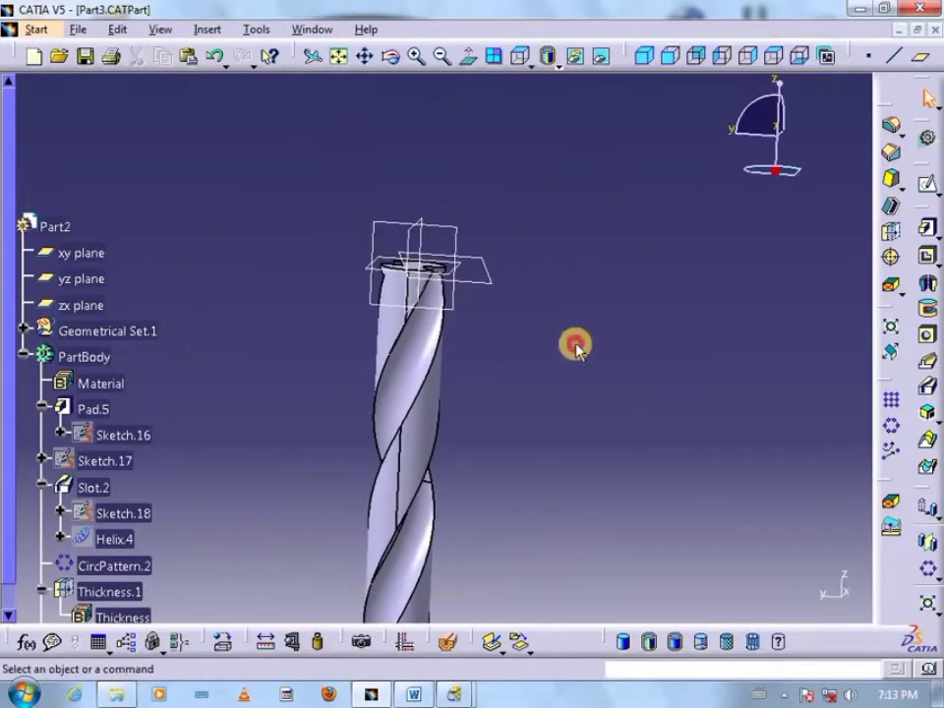
left_click(21, 331)
right_click(95, 433)
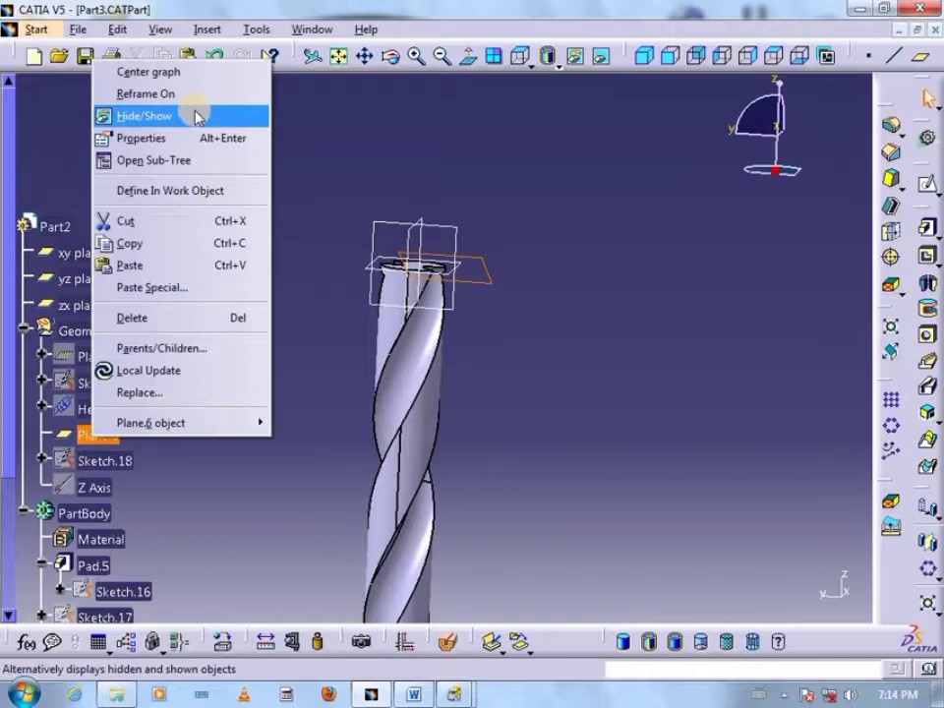
left_click(187, 112)
left_click(91, 293)
right_click(91, 305)
left_click(152, 358)
middle_click_drag(326, 225, 295, 280)
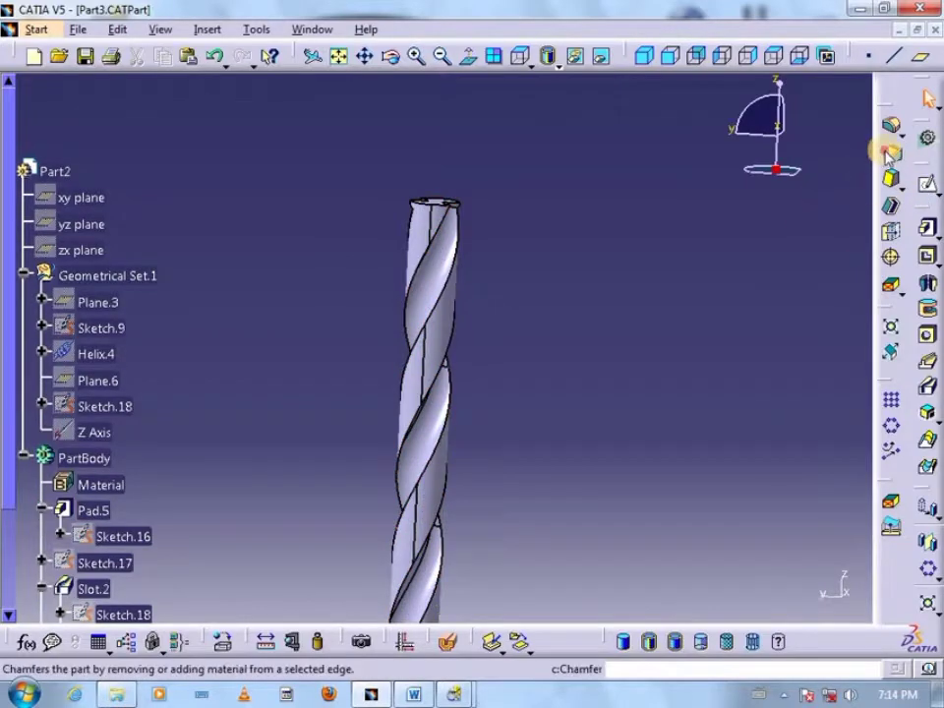
- Chamfer the edge of one helical flute in Length1/Length2 mode with lengths of 0.5 mm and 2 mm
left_click(890, 153)
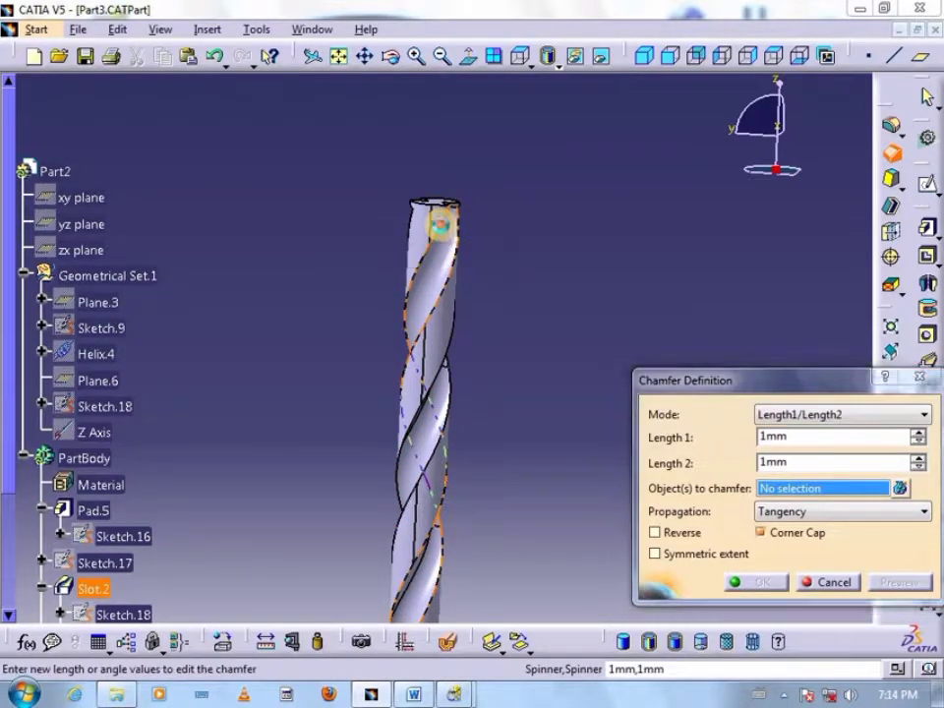
left_click(447, 218)
left_click(806, 414)
left_click(791, 446)
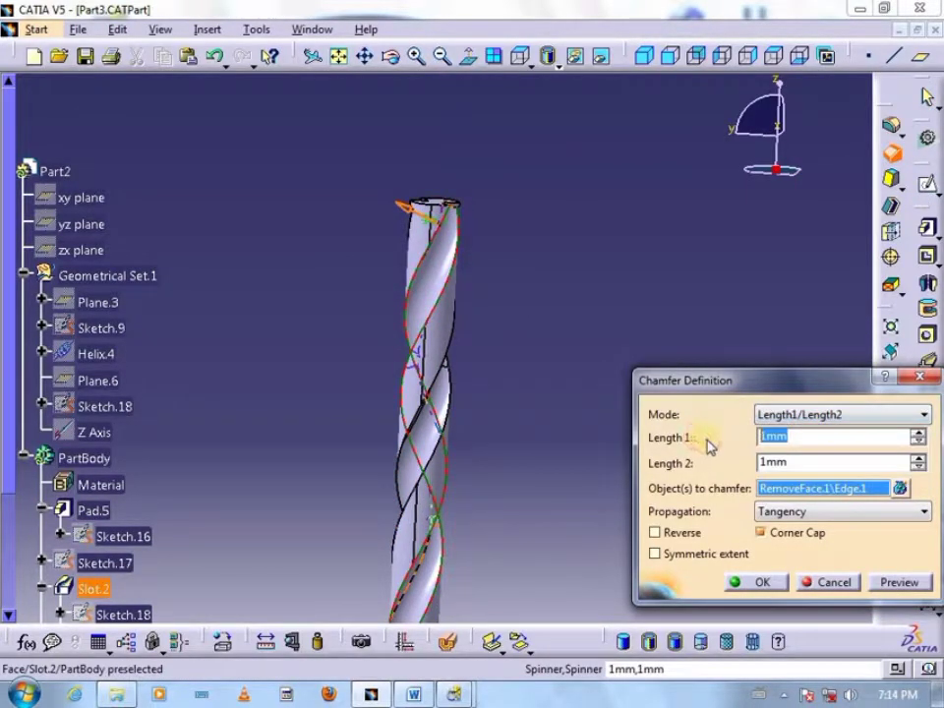
left_click(755, 580)
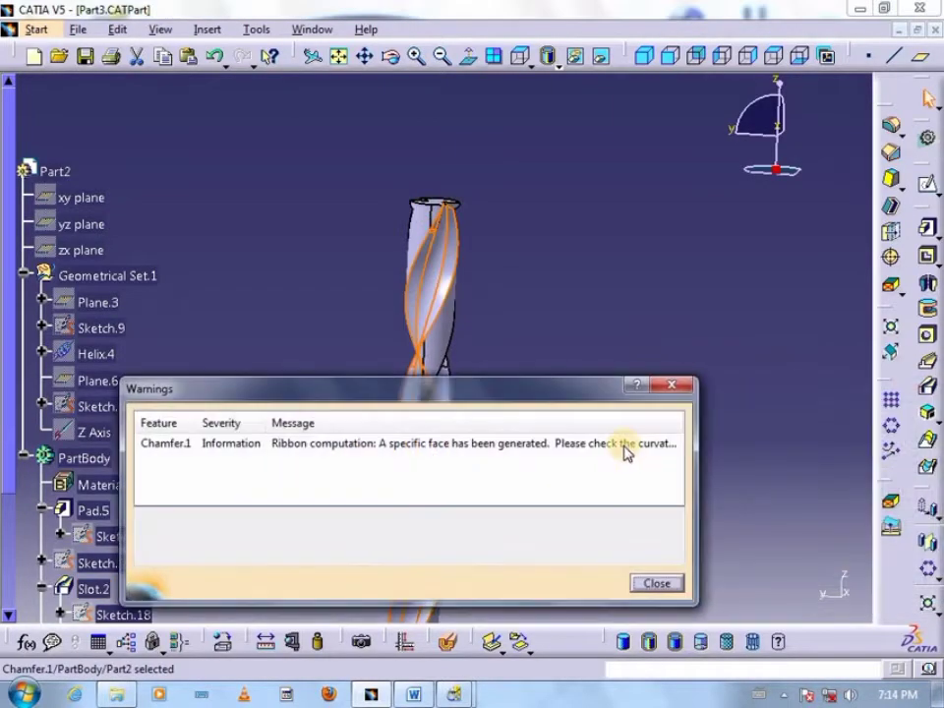
left_click(656, 581)
- Chamfer the edge of the opposite helical flute with the same 0.5 mm and 2 mm lengths
middle_click_drag(558, 316, 702, 320)
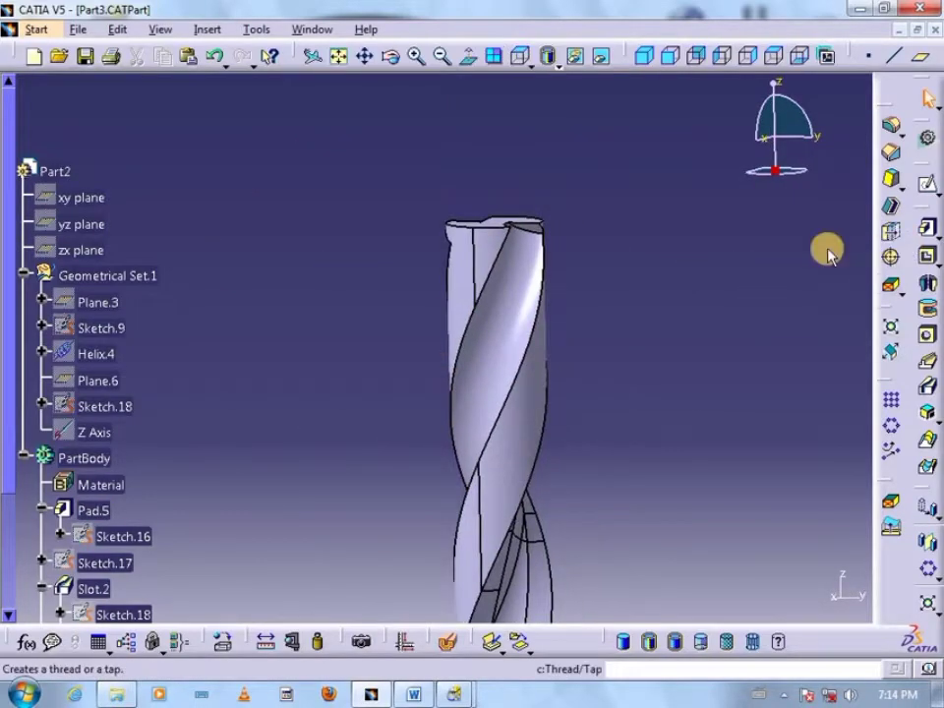
left_click(891, 152)
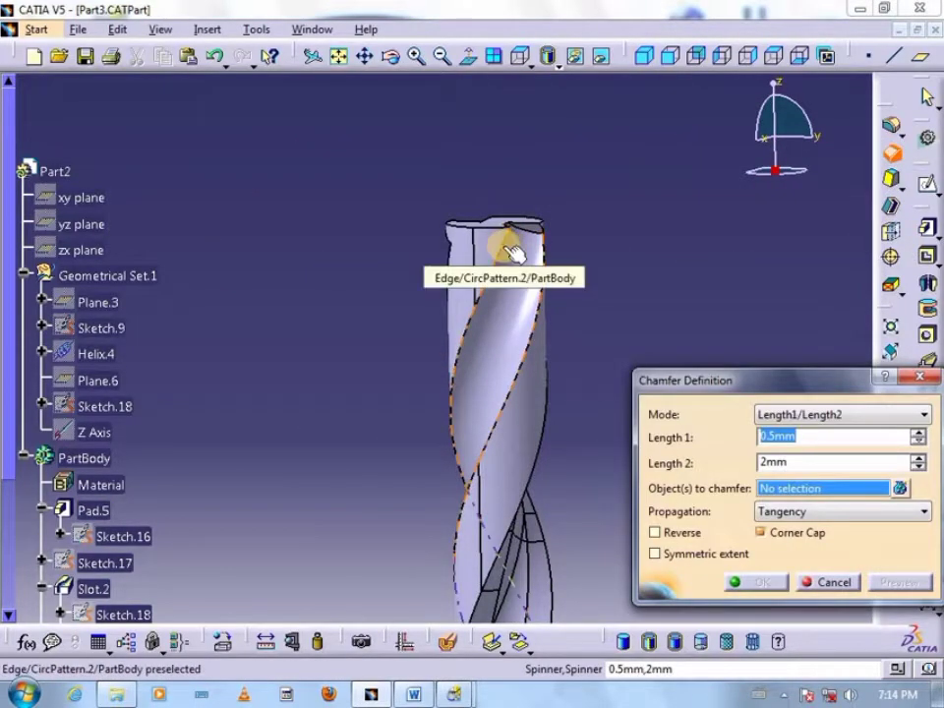
left_click(506, 232)
left_click(755, 582)
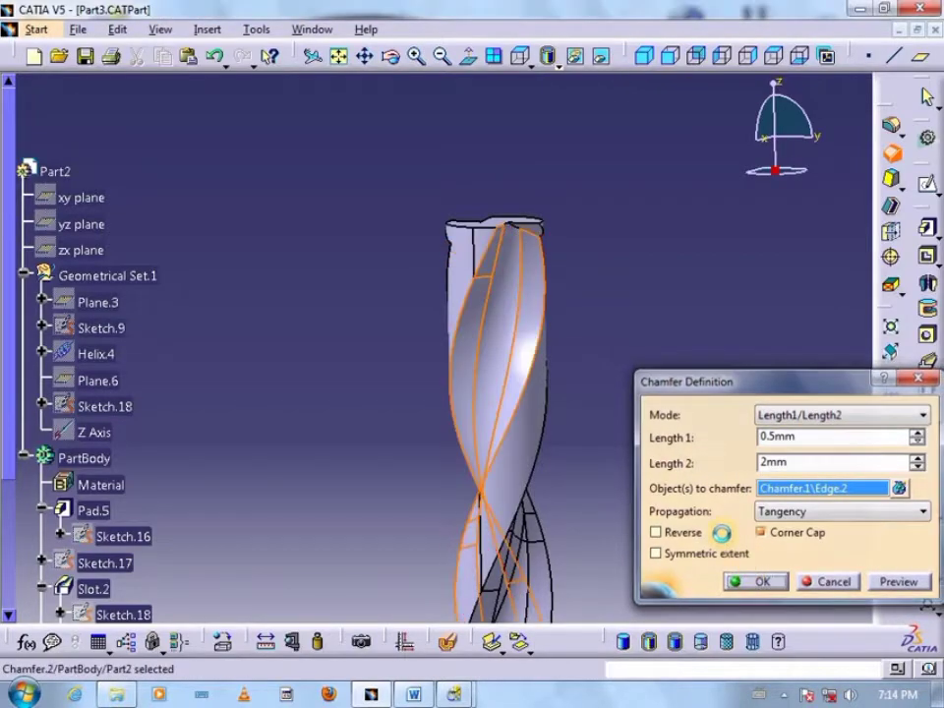
left_click(669, 386)
- Show the xy, yz and zx planes again
middle_click_drag(639, 277, 588, 405)
left_click(90, 247, "shift")
right_click(91, 246)
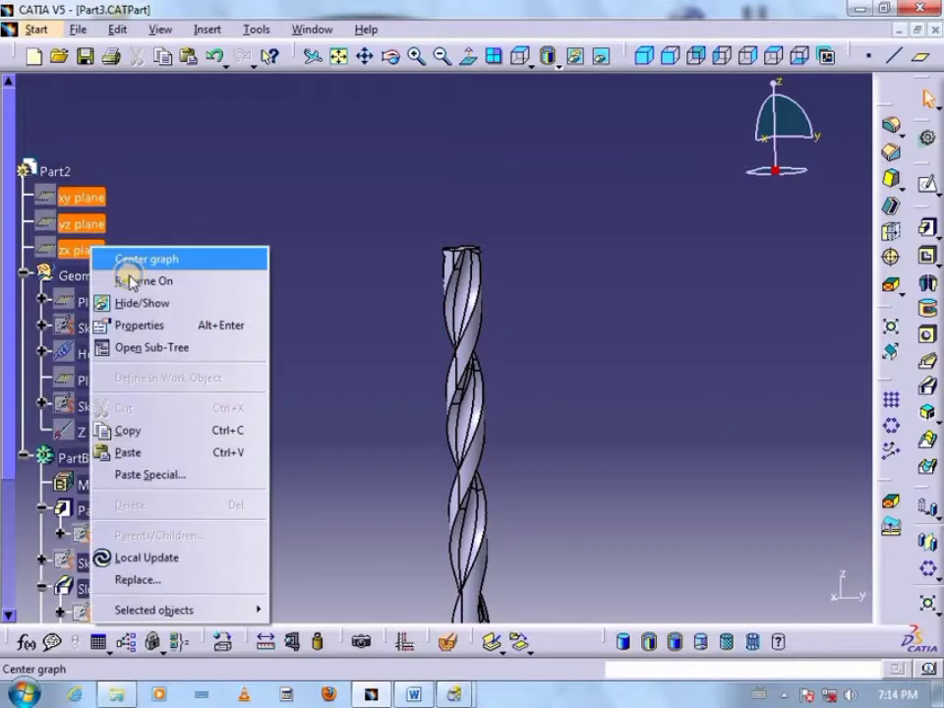
left_click(176, 302)
middle_click_drag(626, 282, 522, 329)
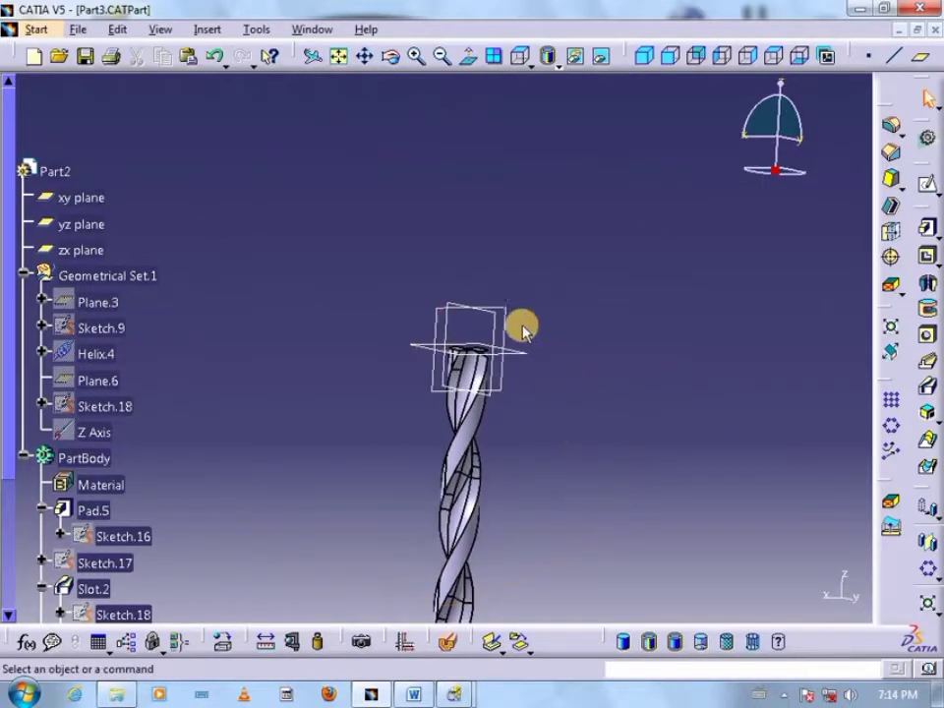
- Sketch a right triangle on the zx plane with a horizontal edge from the origin, a vertical outer edge and a sloped edge back to the origin
left_click(928, 188)
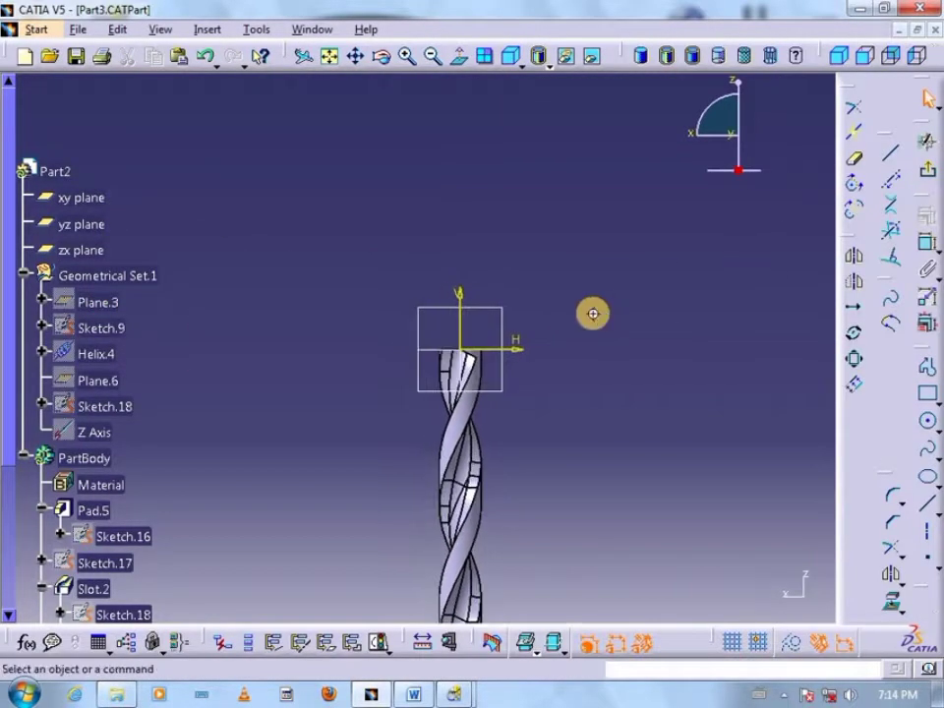
mouse_move(629, 176)
middle_mouse_down()
mouse_move(623, 212)
mouse_move(681, 309)
middle_mouse_up()
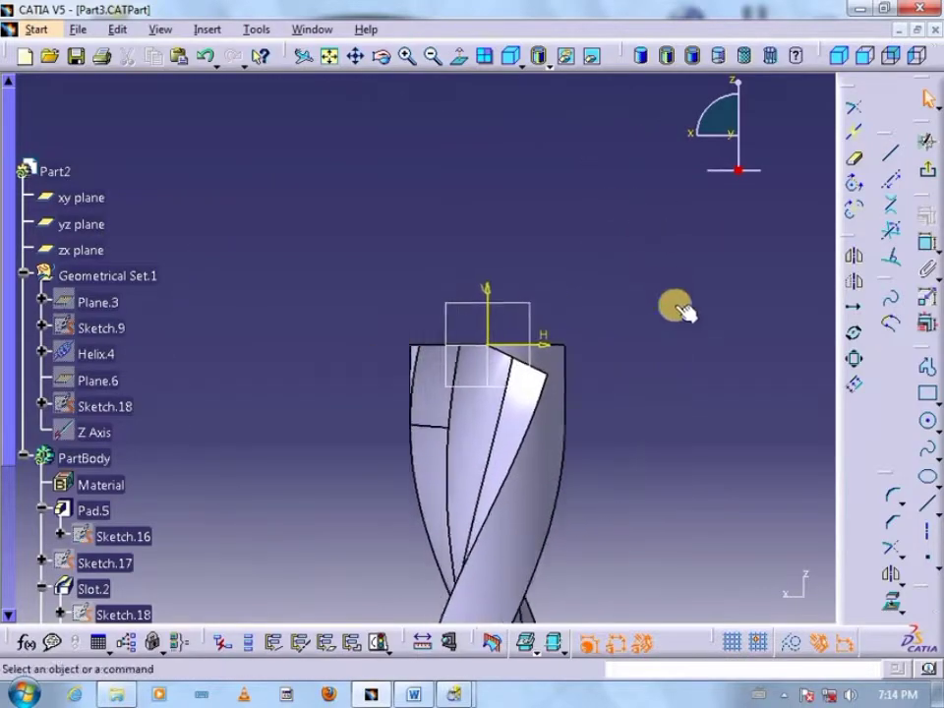
left_click(926, 509)
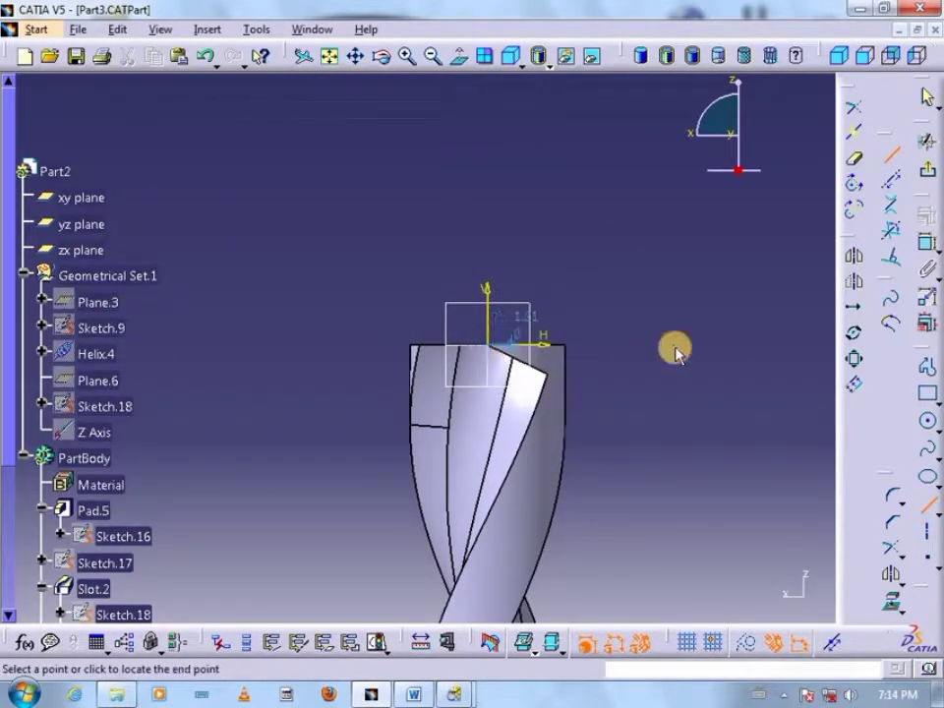
left_click(694, 346)
left_click(928, 364)
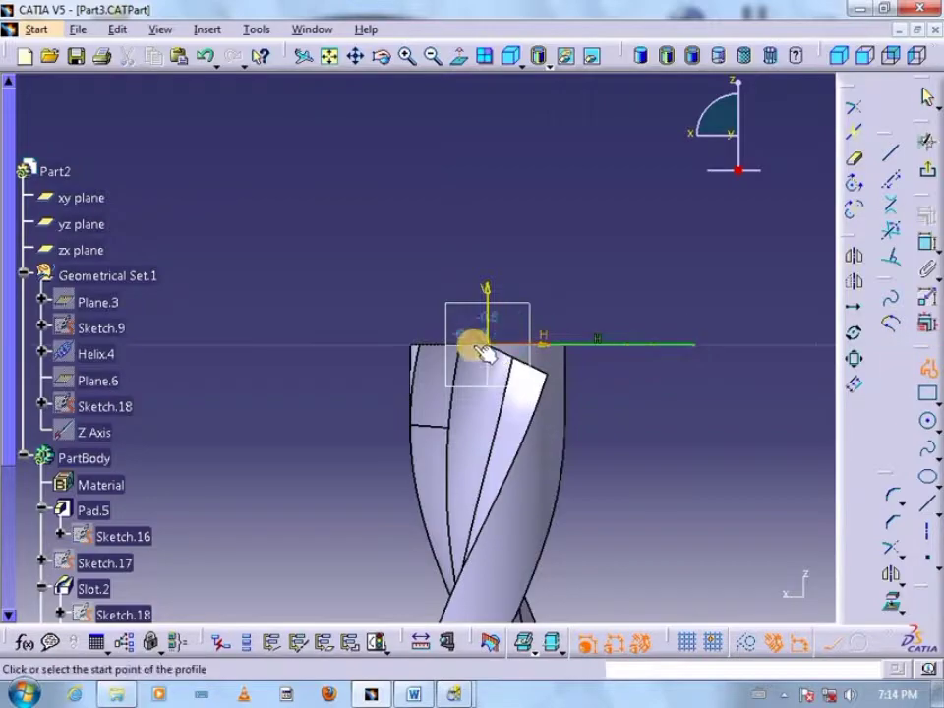
left_click(696, 481)
- Constrain the angle between the triangle's horizontal and sloped edges to 30°
left_click(926, 253)
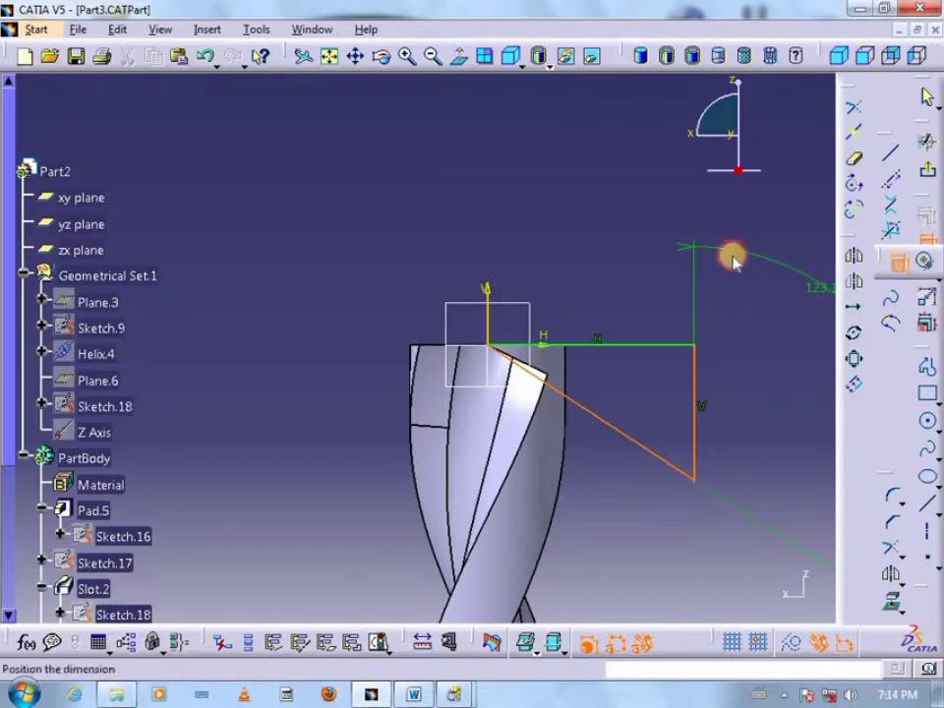
key("Escape")
left_click(625, 346)
left_click(589, 413)
double_click(652, 411)
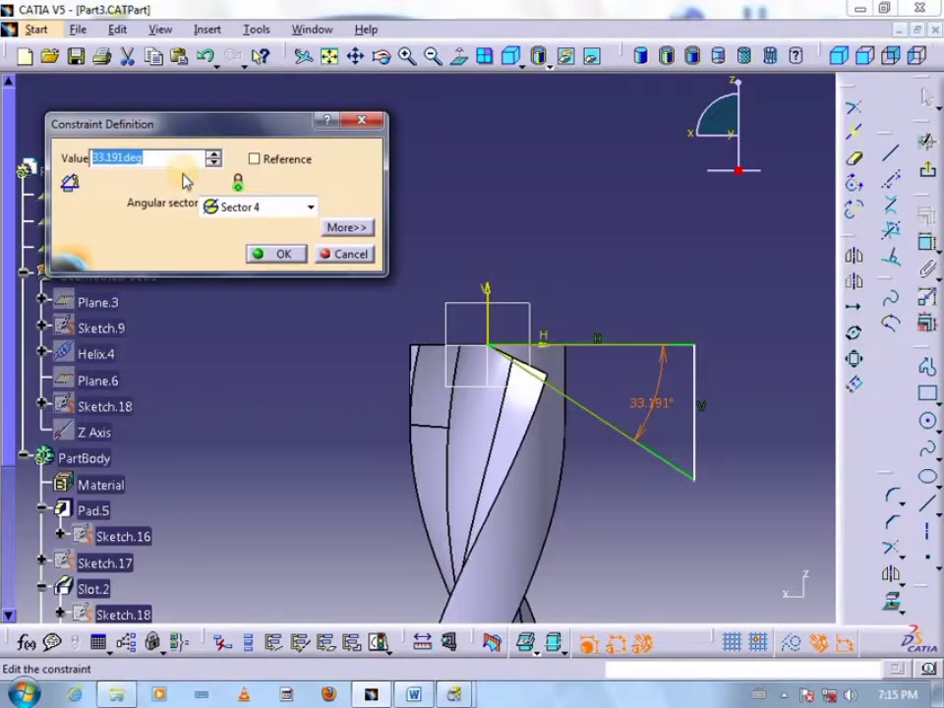
key("Return")
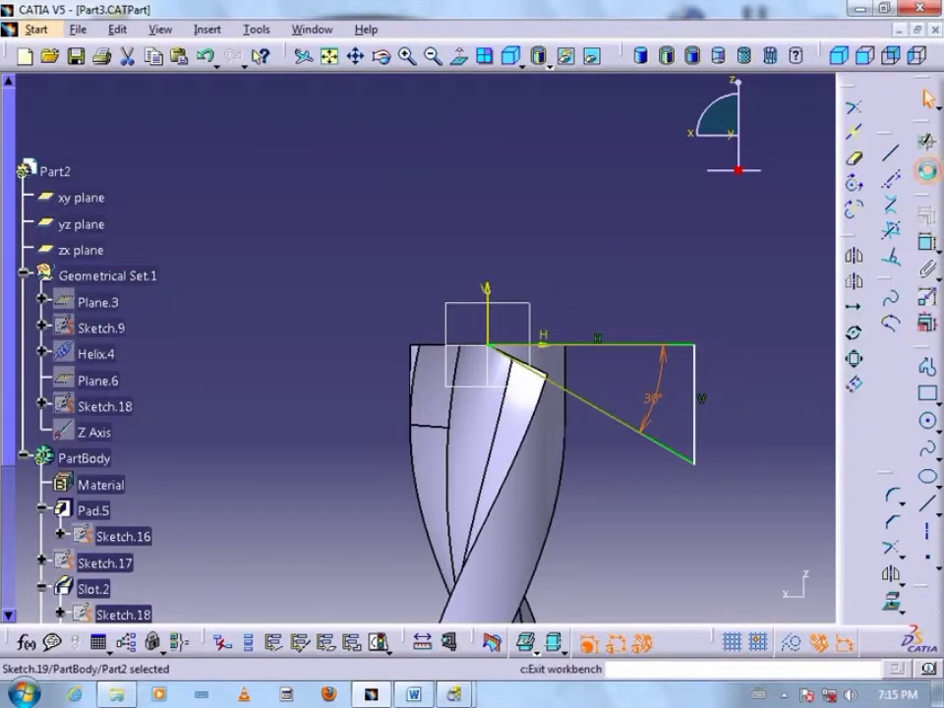
- Finish the triangle sketch and cut it from the drill end as a 360° groove around the Z axis
left_click(927, 169)
left_click(922, 297)
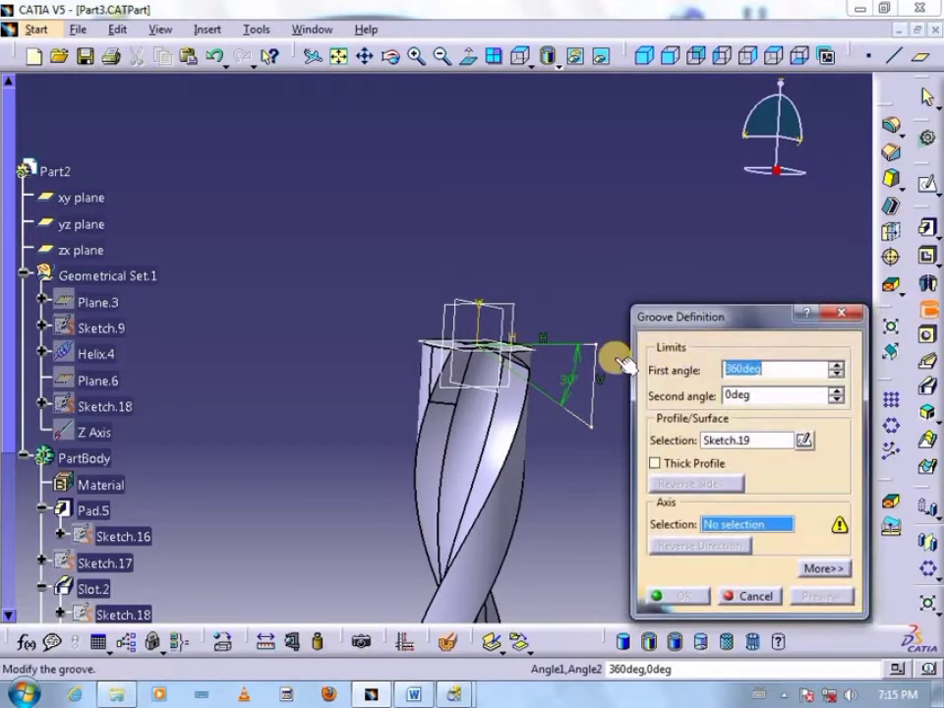
right_click(766, 444)
right_click(735, 524)
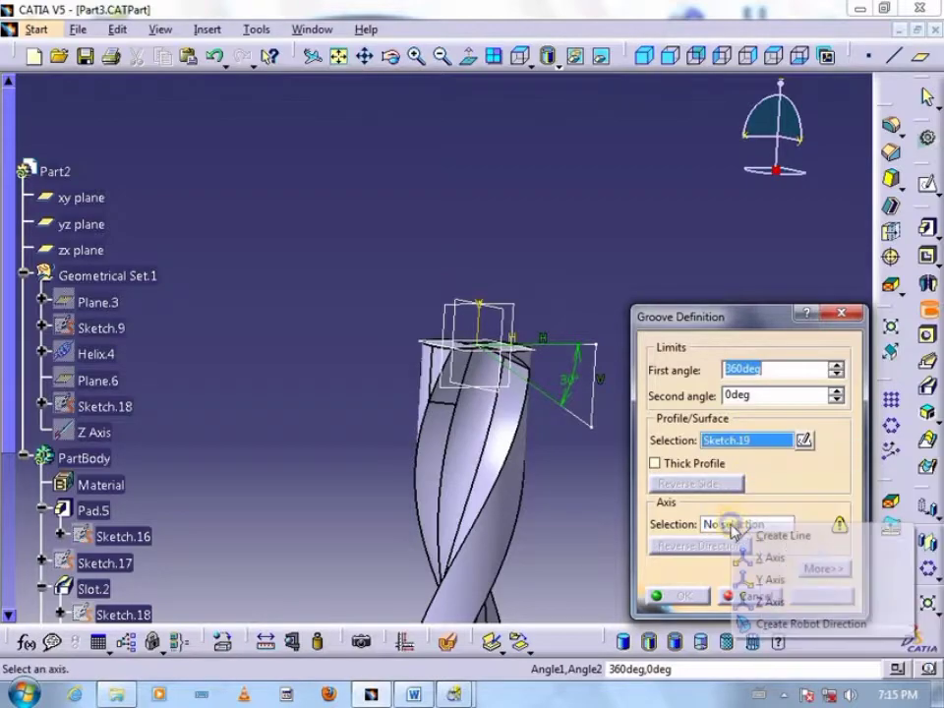
left_click(767, 600)
left_click(669, 597)
- Create a reference plane at -30° to the xy plane, rotated about the X axis
middle_click_drag(600, 495, 630, 355)
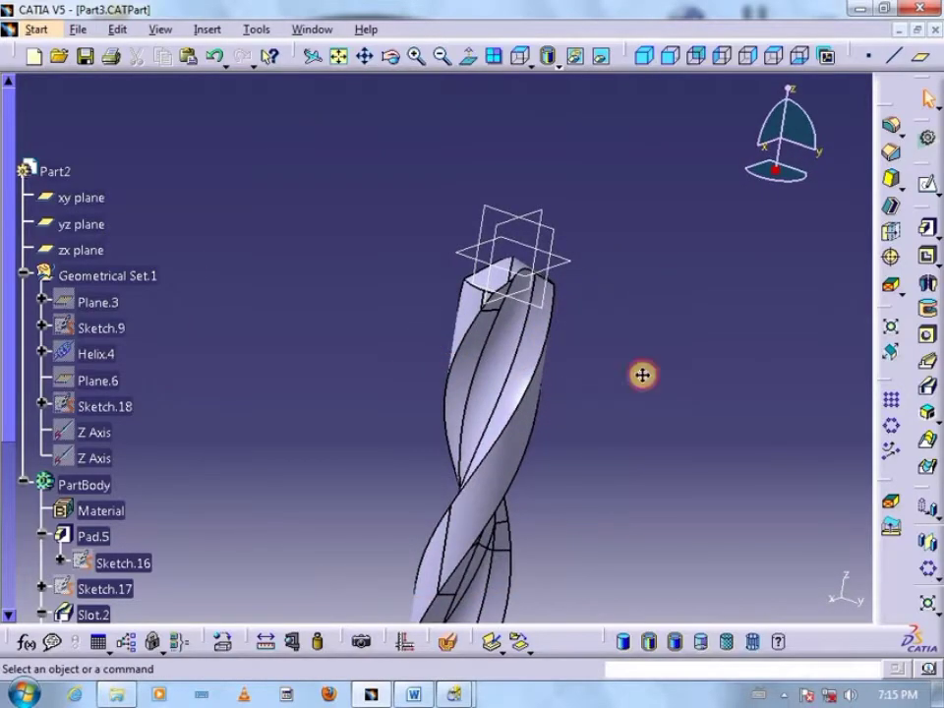
left_click(920, 56)
left_click(451, 315)
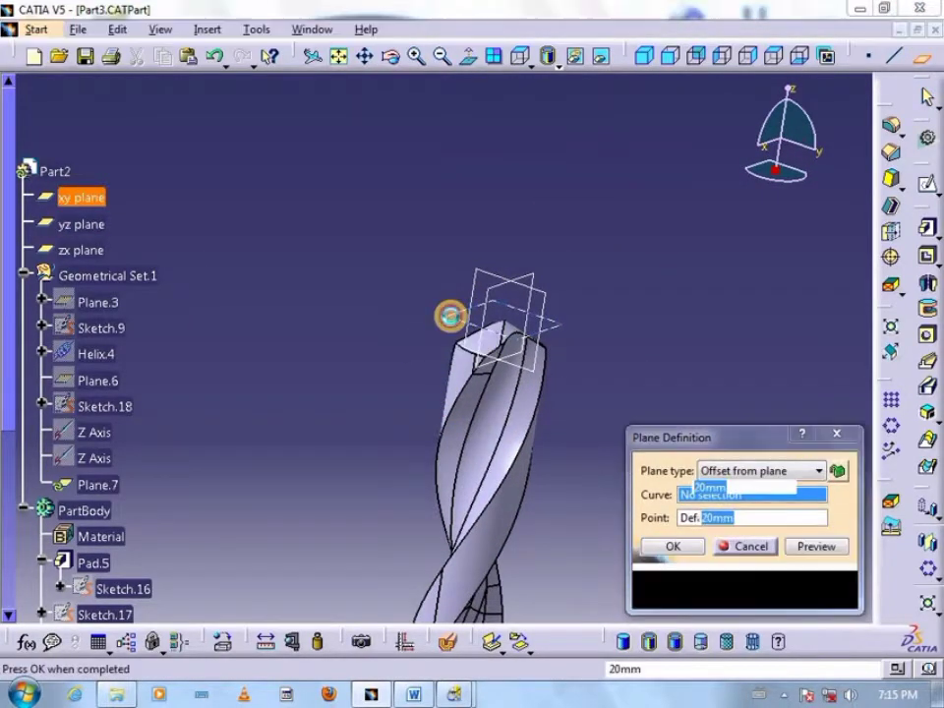
left_click(720, 476)
left_click(747, 519)
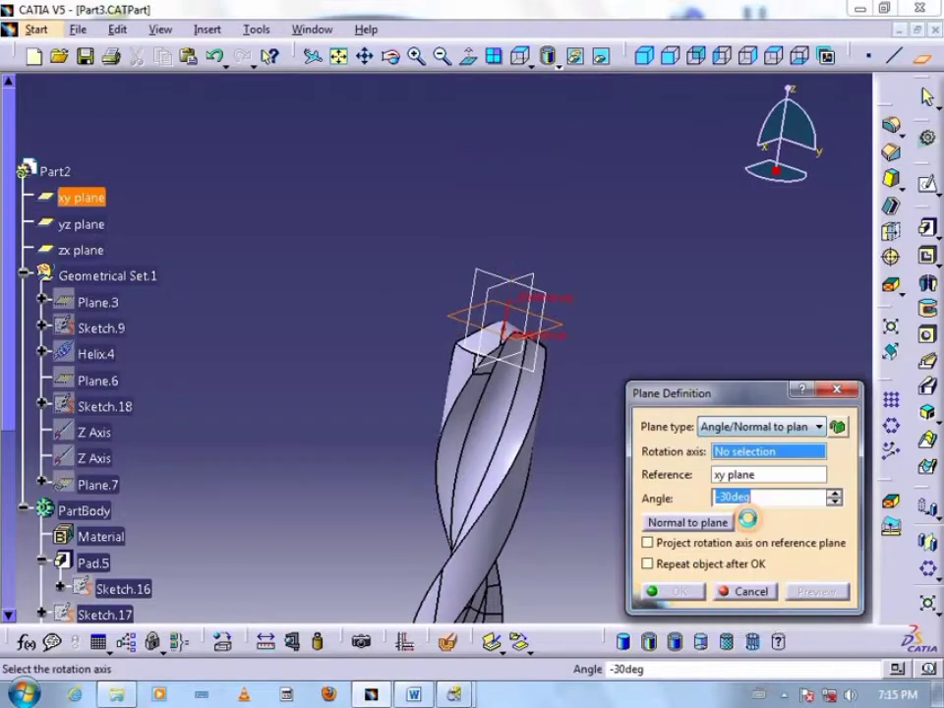
right_click(744, 458)
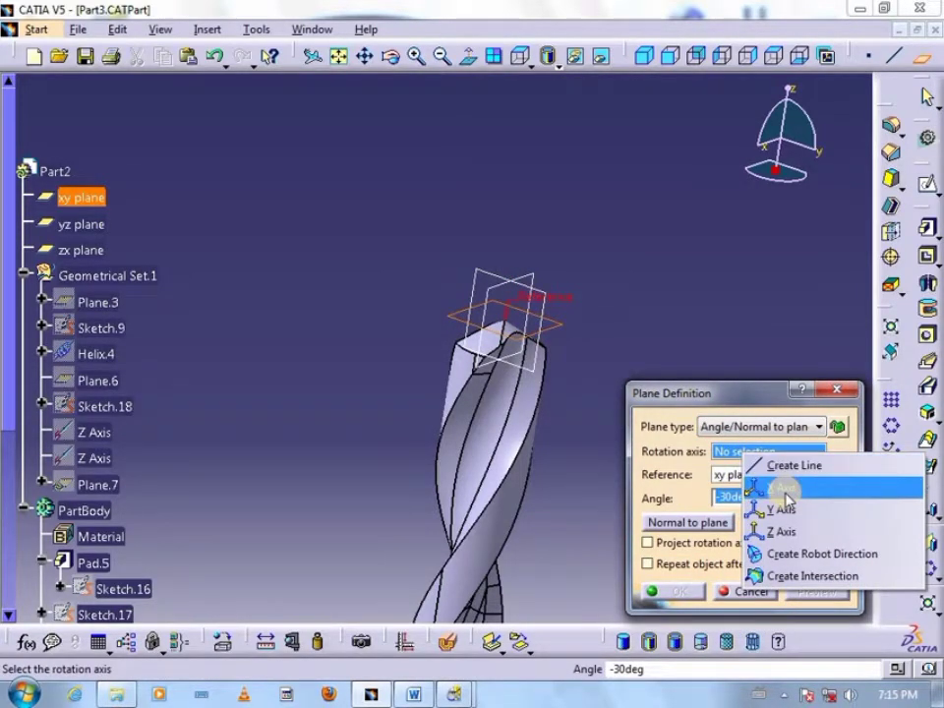
left_click(785, 488)
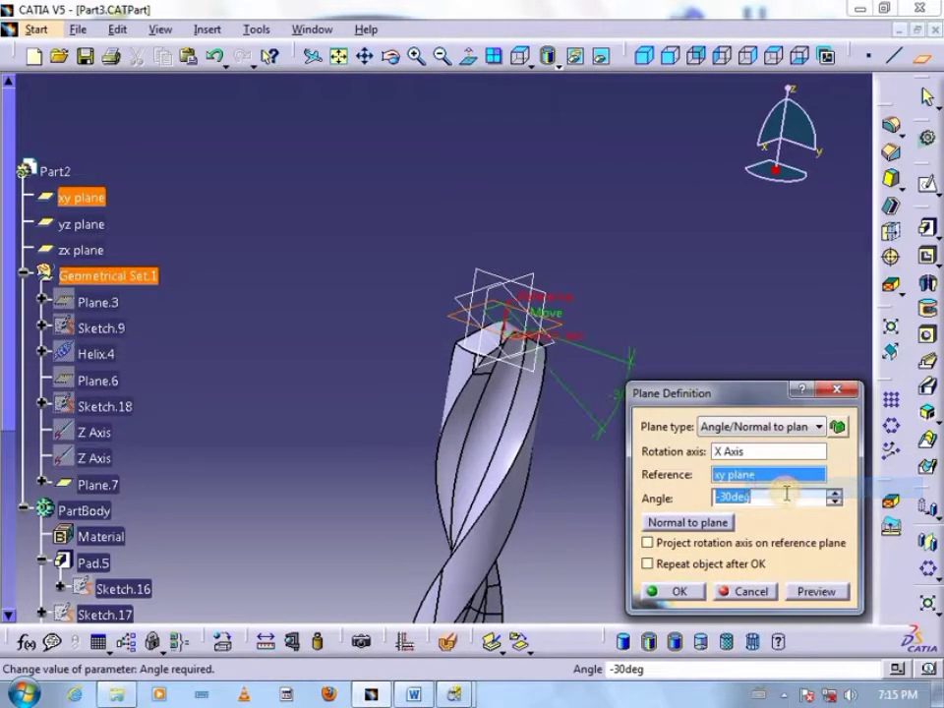
left_click(678, 591)
- Sketch a closed right triangle on the angled plane with a vertical edge on the V axis and a horizontal edge across the drill tip
left_click(462, 300)
left_click(927, 184)
middle_click_drag(626, 211, 568, 192)
left_click(927, 502)
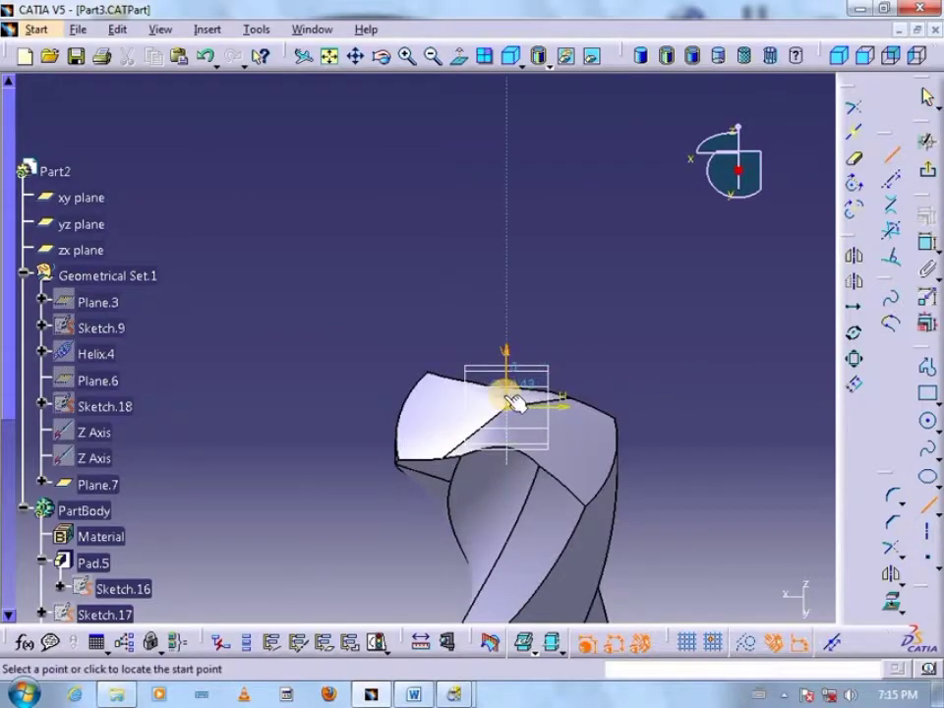
left_click(504, 288)
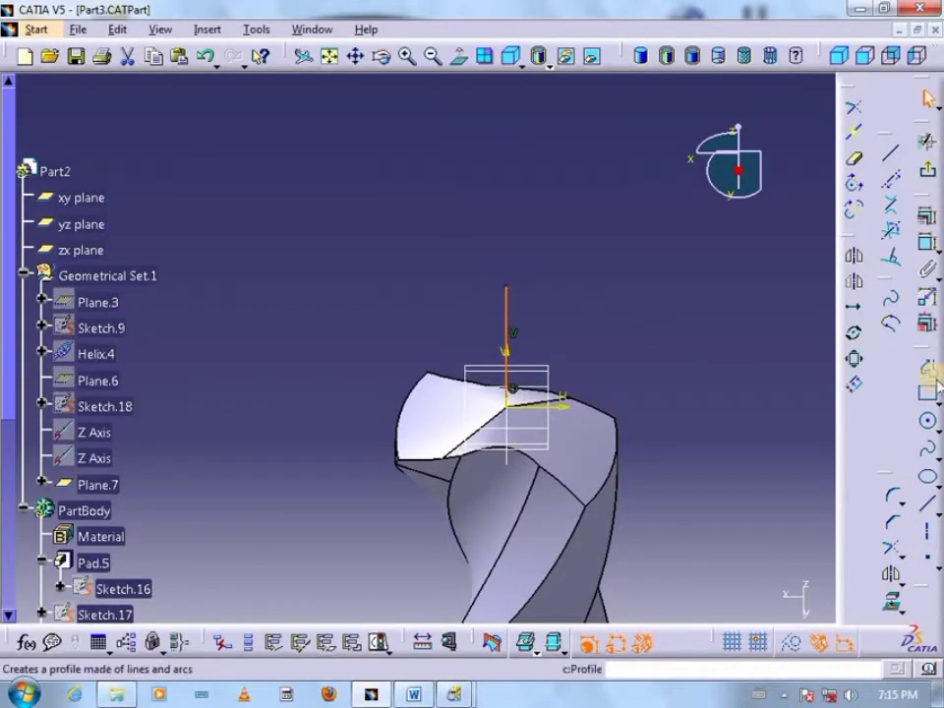
left_click(930, 507)
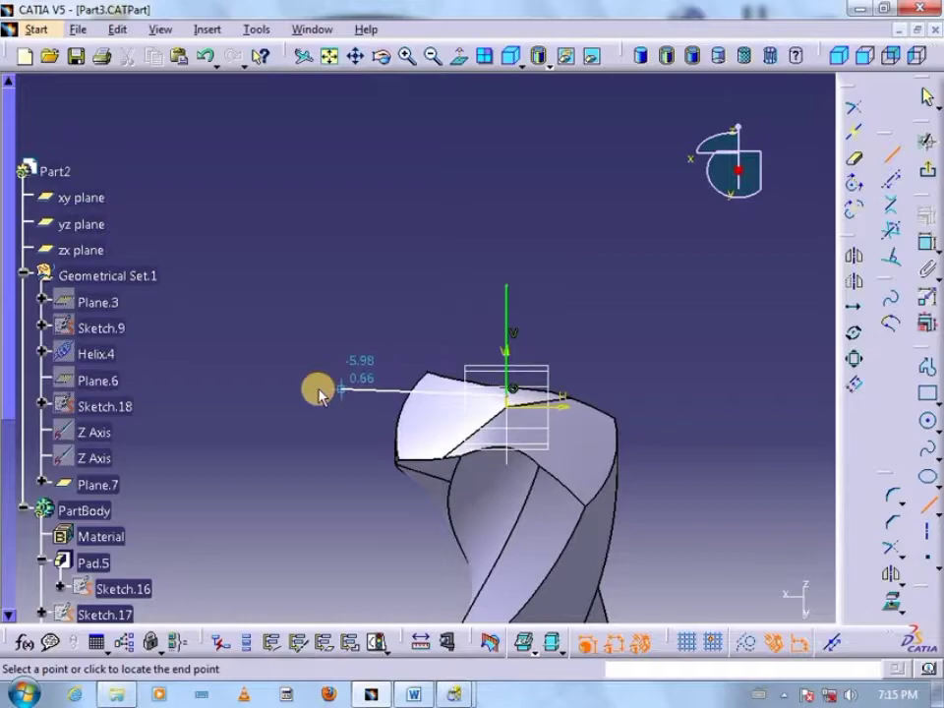
left_click(506, 286)
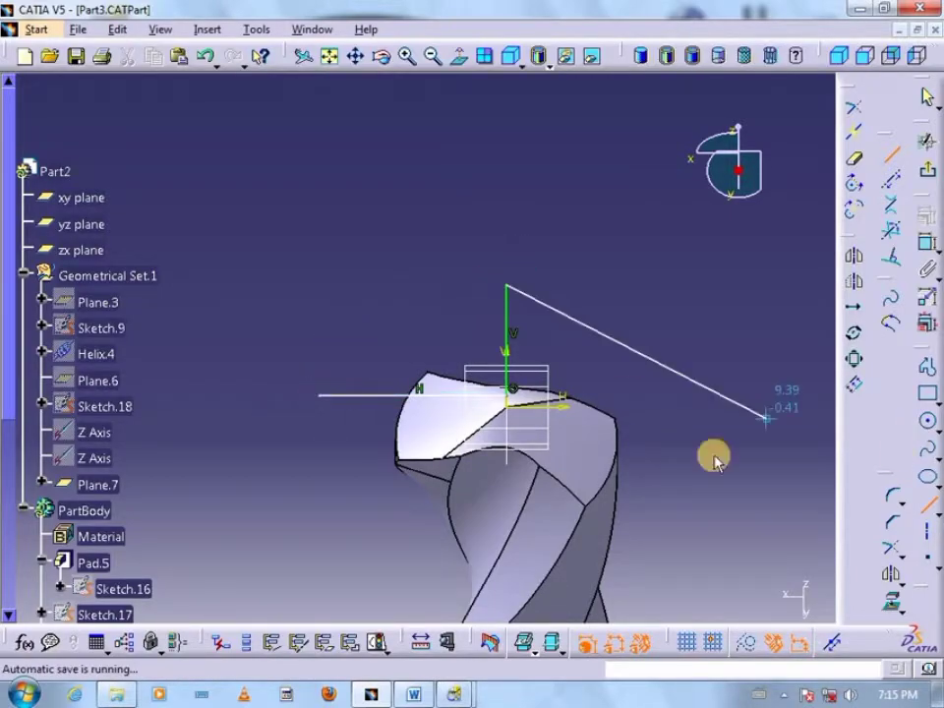
left_click(319, 394)
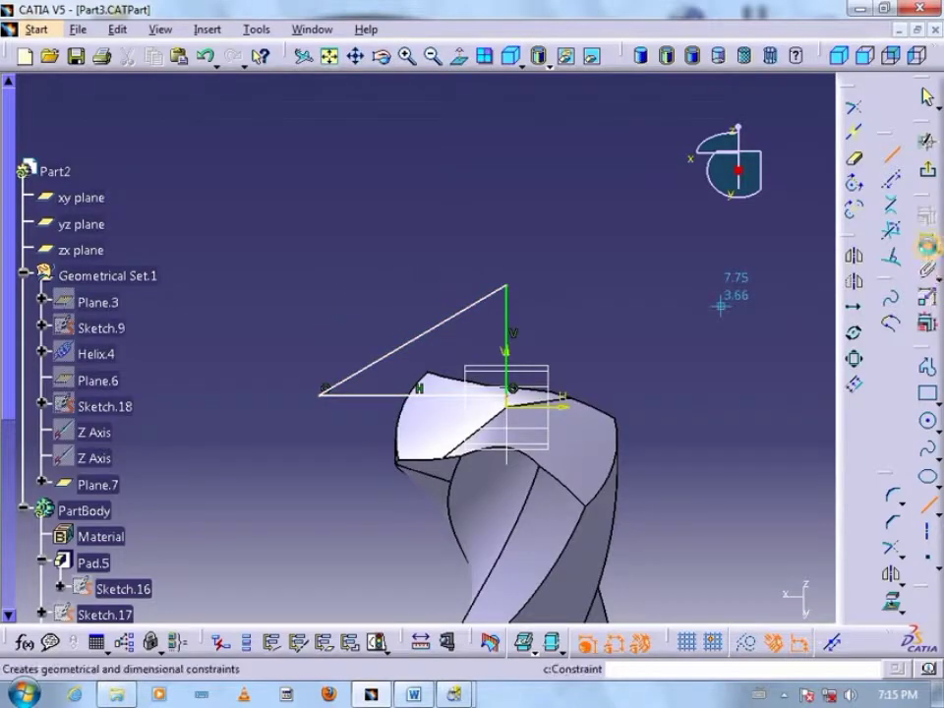
- Constrain the triangle's horizontal edge to 0.3 mm from the H axis
left_click(928, 246)
middle_click_drag(646, 354, 639, 452)
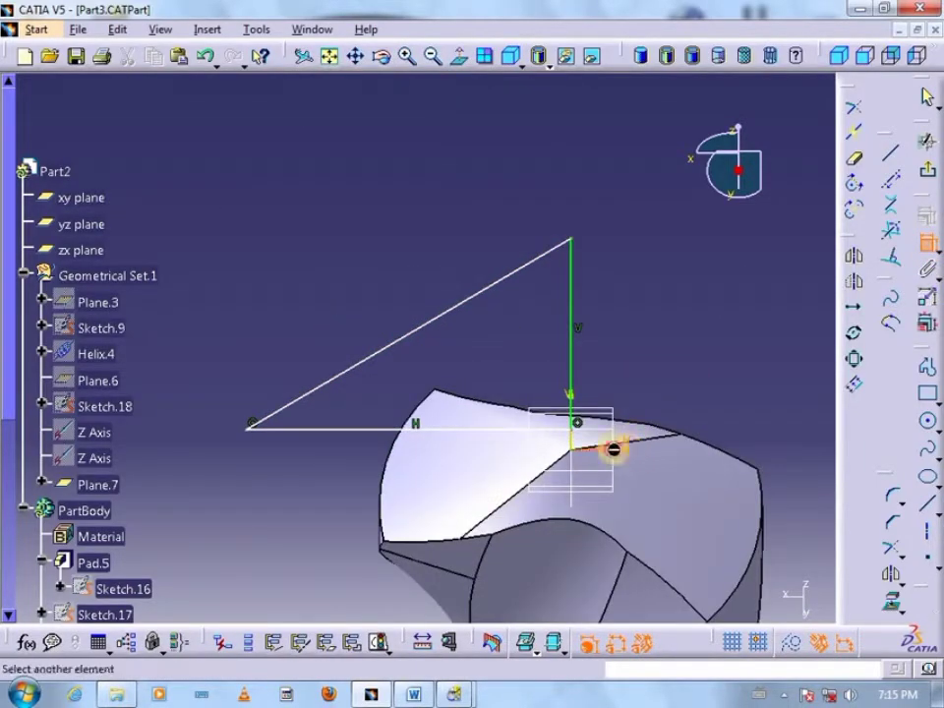
left_click(755, 393)
double_click(754, 388)
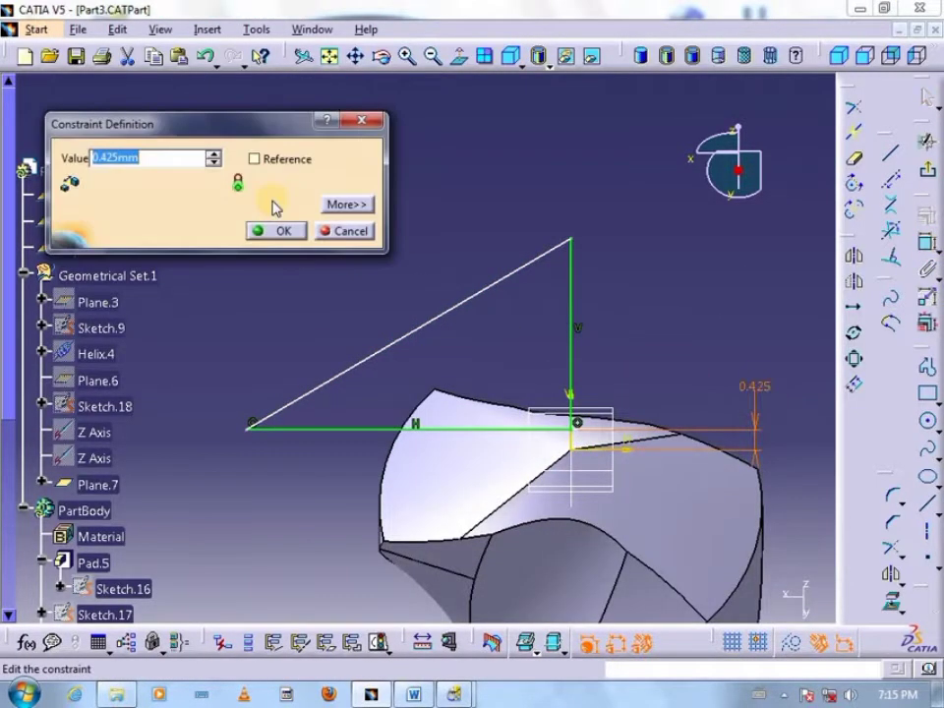
type("0.3mm")
key("Return")
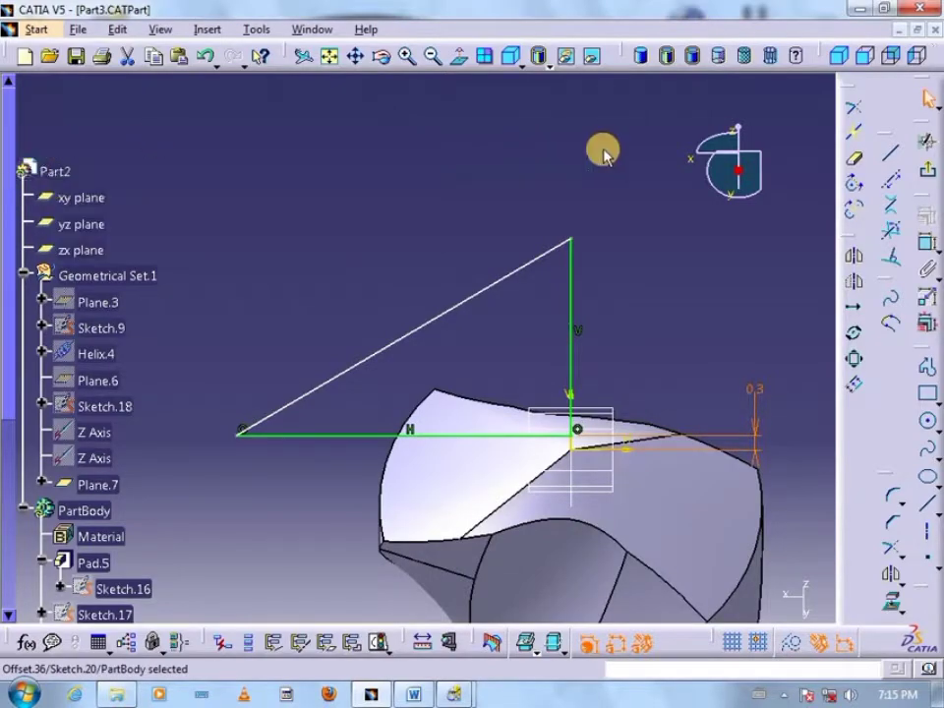
- Finish the triangle sketch and cut it as a pocket through one side of the drill tip
left_click(930, 172)
mouse_move(590, 203)
middle_mouse_down()
mouse_move(573, 202)
mouse_move(587, 402)
middle_mouse_up()
left_click(924, 256)
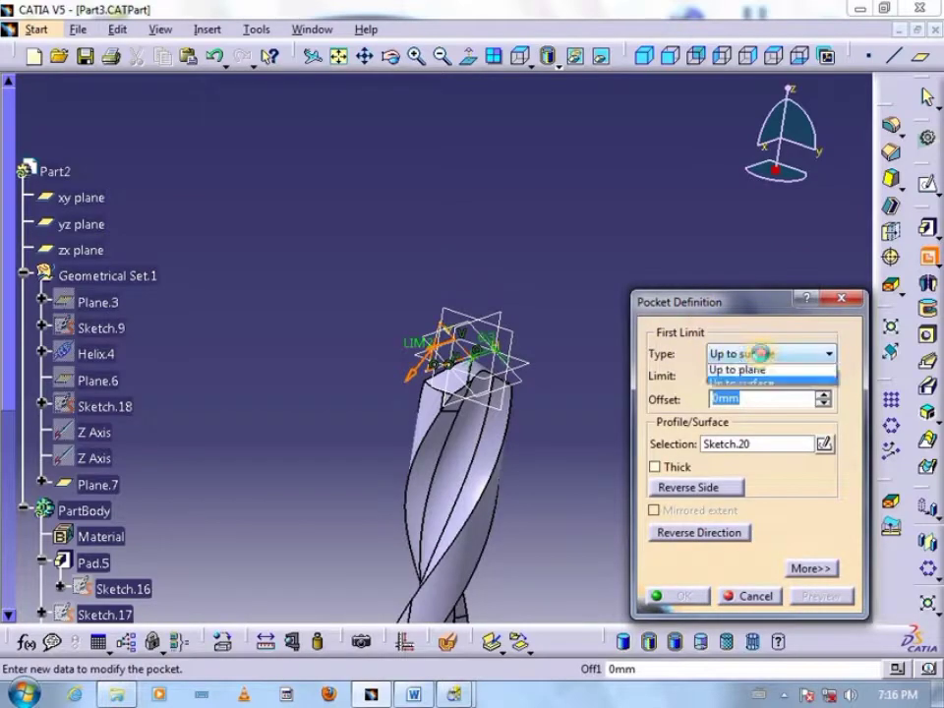
left_click(704, 371)
left_click(685, 596)
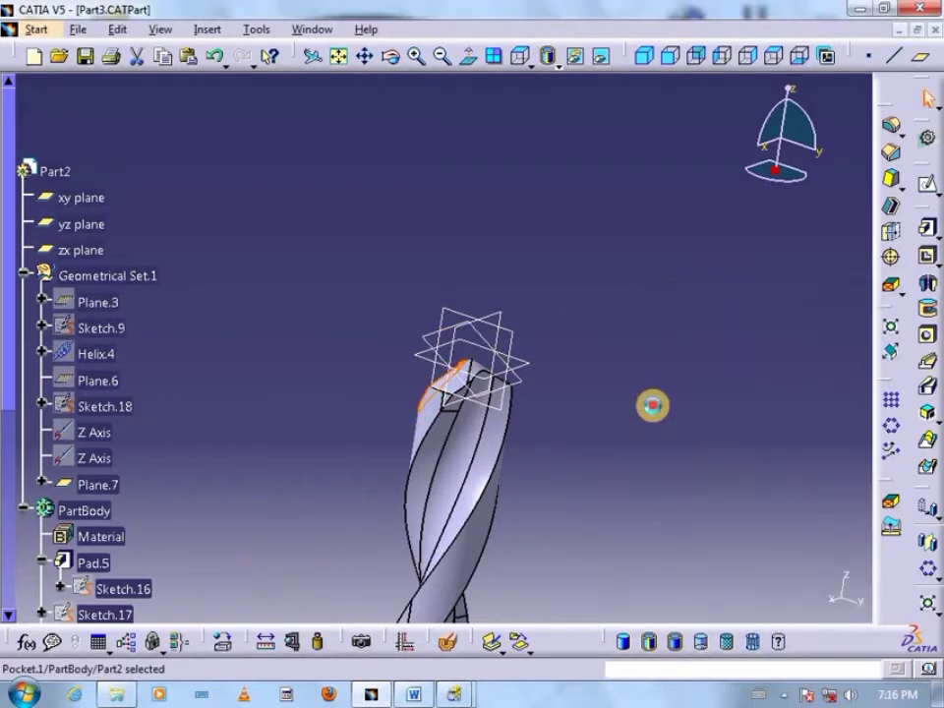
- Create a circular pattern of the drill-tip pocket, using the Z axis as the reference direction
middle_click_drag(414, 364, 408, 390)
scroll(253, 370, "down", 5)
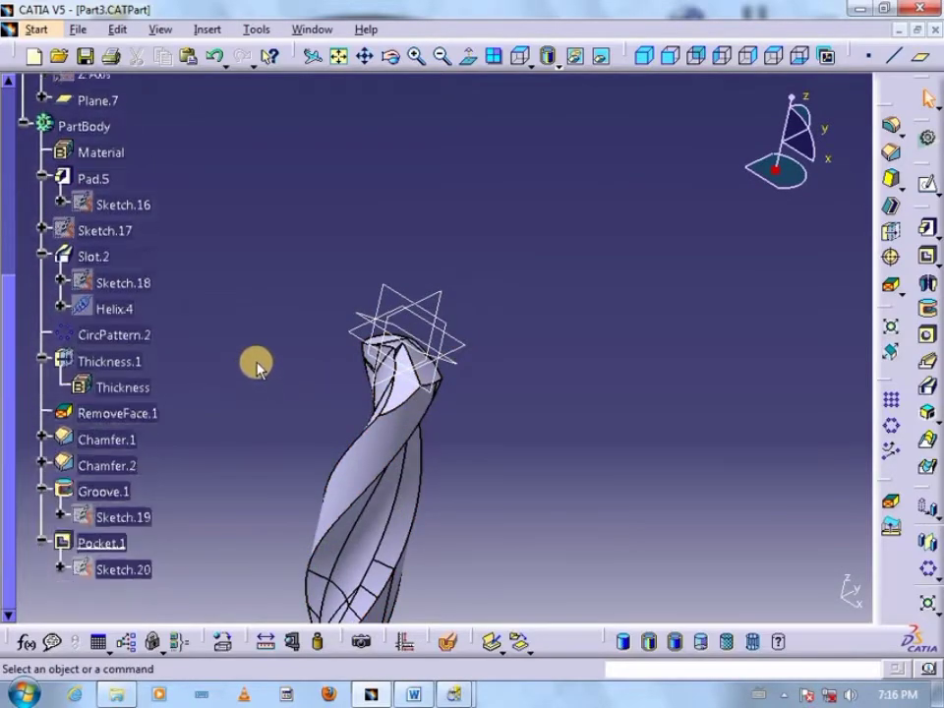
left_click(889, 405)
right_click(660, 450)
left_click(690, 528)
left_click(676, 595)
middle_click_drag(647, 481, 282, 312)
- Hide the xy, yz and zx planes together with the angled reference plane, and collapse Geometrical Set.1
scroll(282, 354, "up", 5)
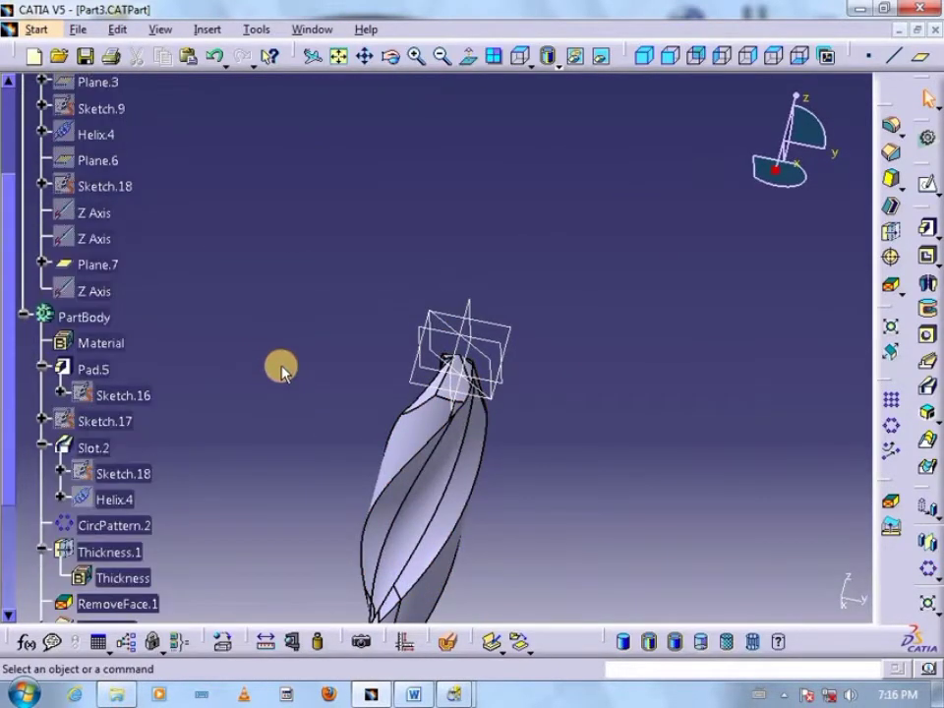
scroll(217, 294, "up", 2)
right_click(94, 146)
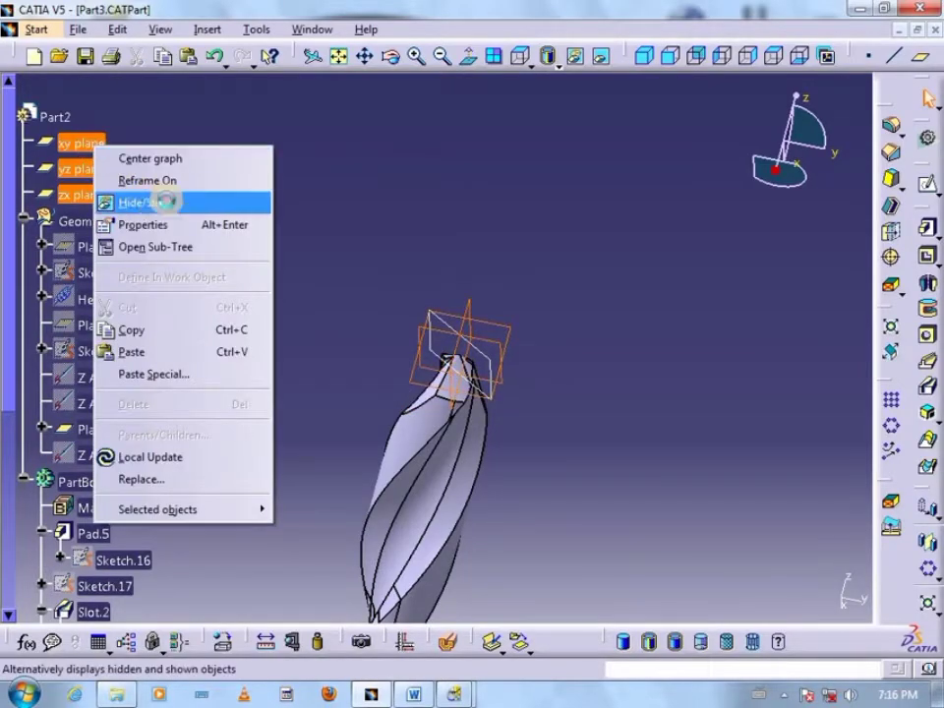
left_click(123, 203)
left_click(24, 221)
scroll(216, 246, "down", 2)
middle_click_drag(431, 277, 521, 393)
right_click(453, 326)
left_click(467, 358)
- Lengthen the shank by padding its flat end face, using the pad face of the body as the direction reference
left_click(929, 231)
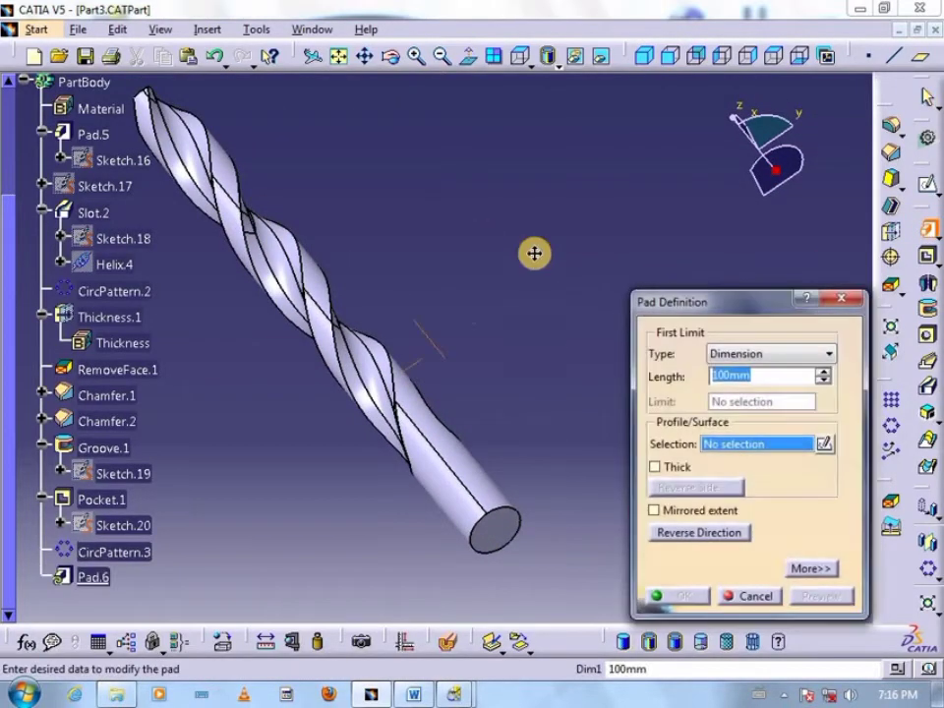
left_click(501, 436)
left_click(486, 394)
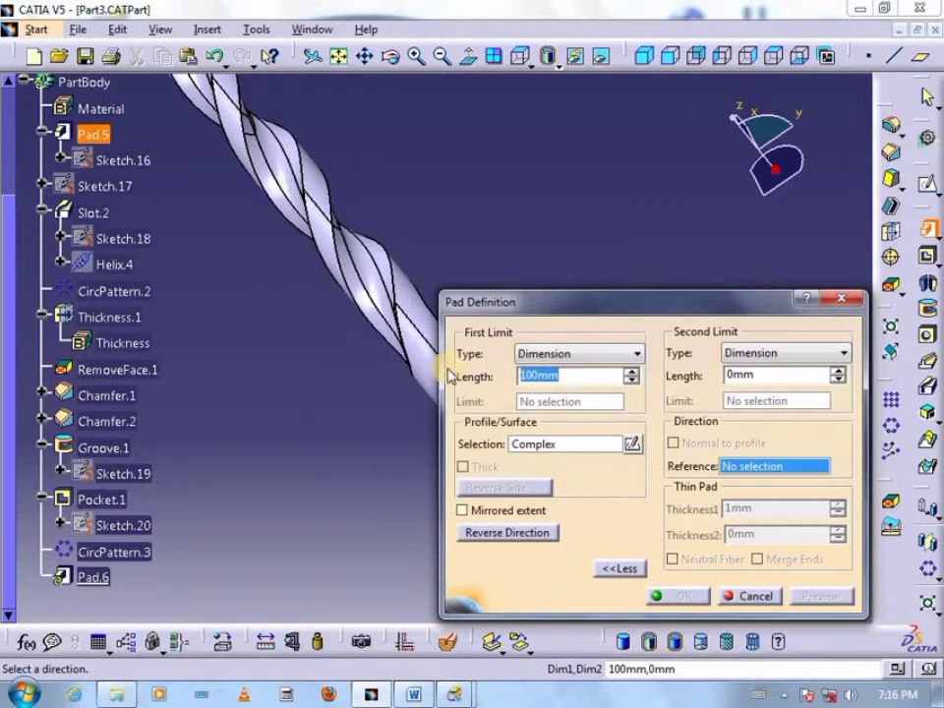
left_click(494, 272)
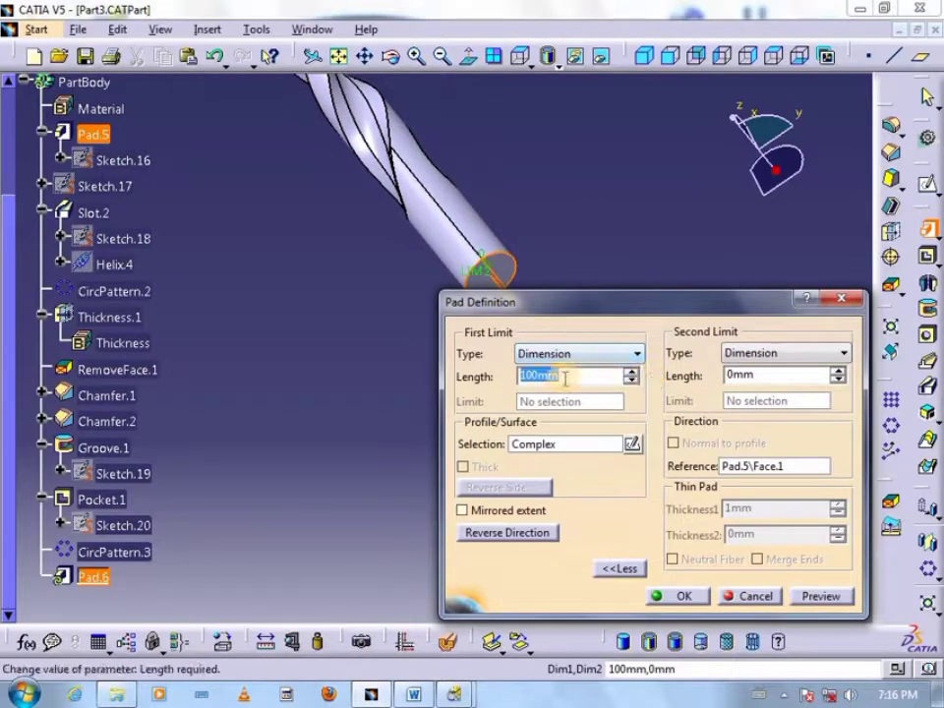
left_click(691, 600)
middle_click_drag(684, 357, 733, 392)
scroll(733, 393, "up", 2)
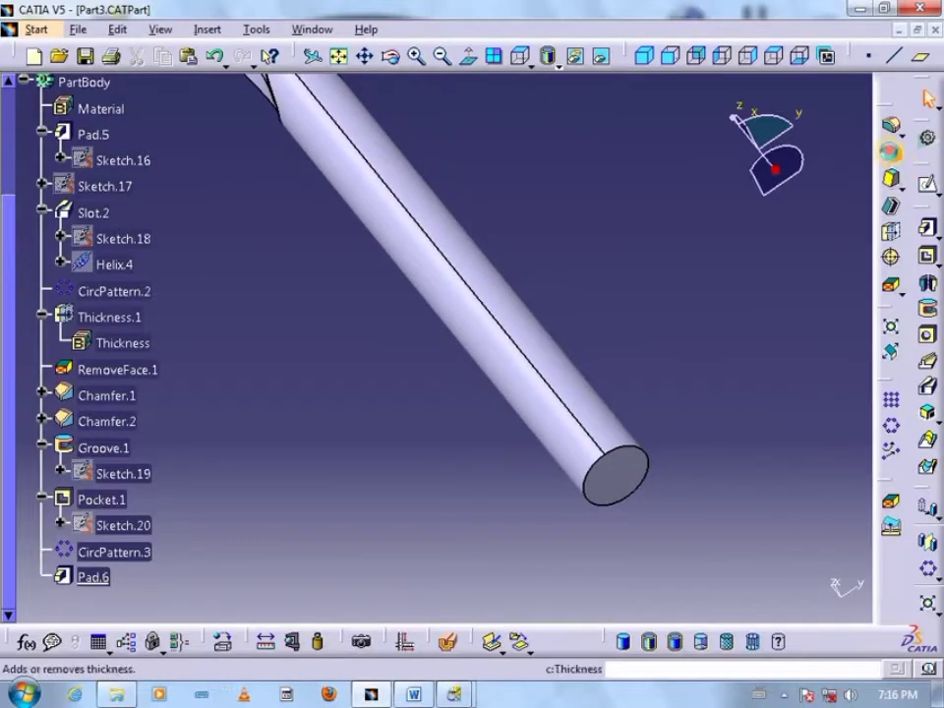
- Chamfer the outer edge of the shank's flat end face in Length1/Length2 mode
left_click(890, 158)
middle_click_drag(610, 207, 573, 339)
left_click(573, 386)
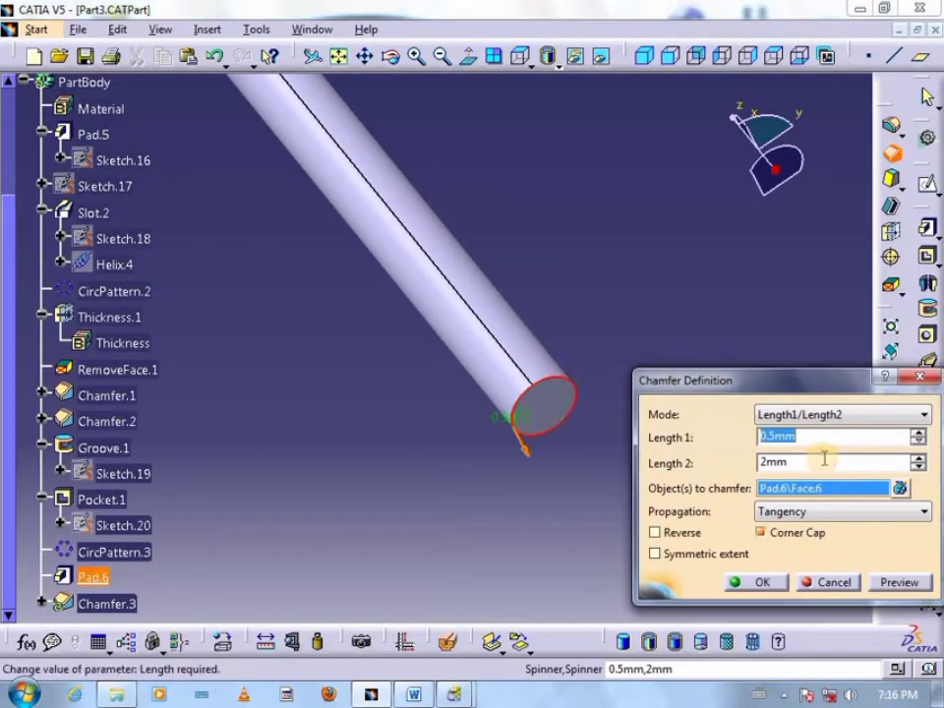
left_click(762, 582)
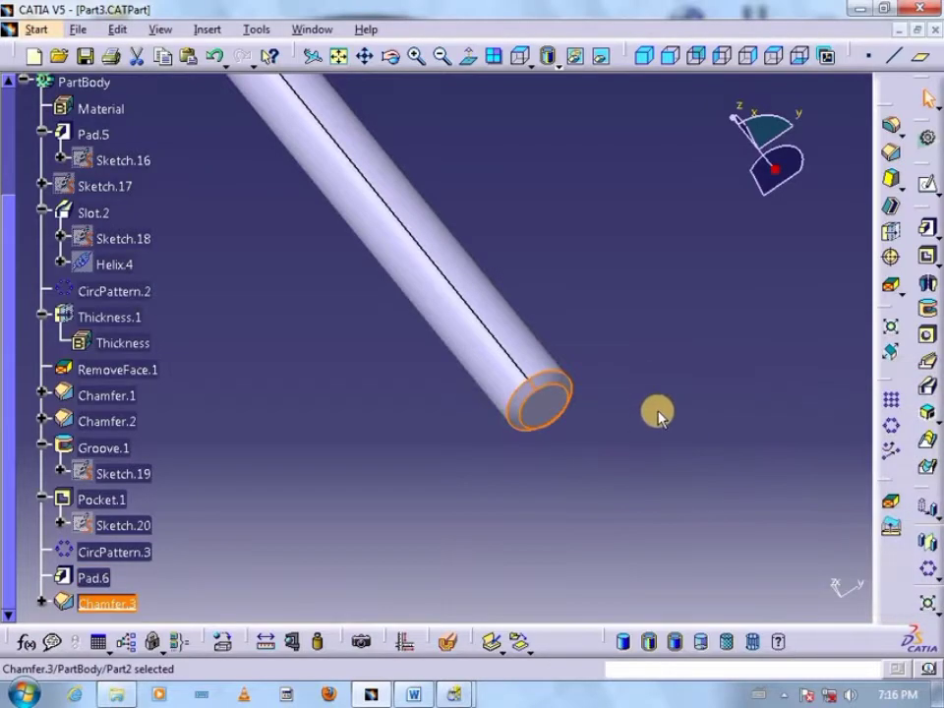
- Show the hidden text sketch Sketch.9 from Geometrical Set.1 beside the drill
middle_click_drag(627, 399, 493, 425)
scroll(433, 295, "down", 2)
scroll(178, 152, "up", 3)
middle_click_drag(461, 300, 457, 259)
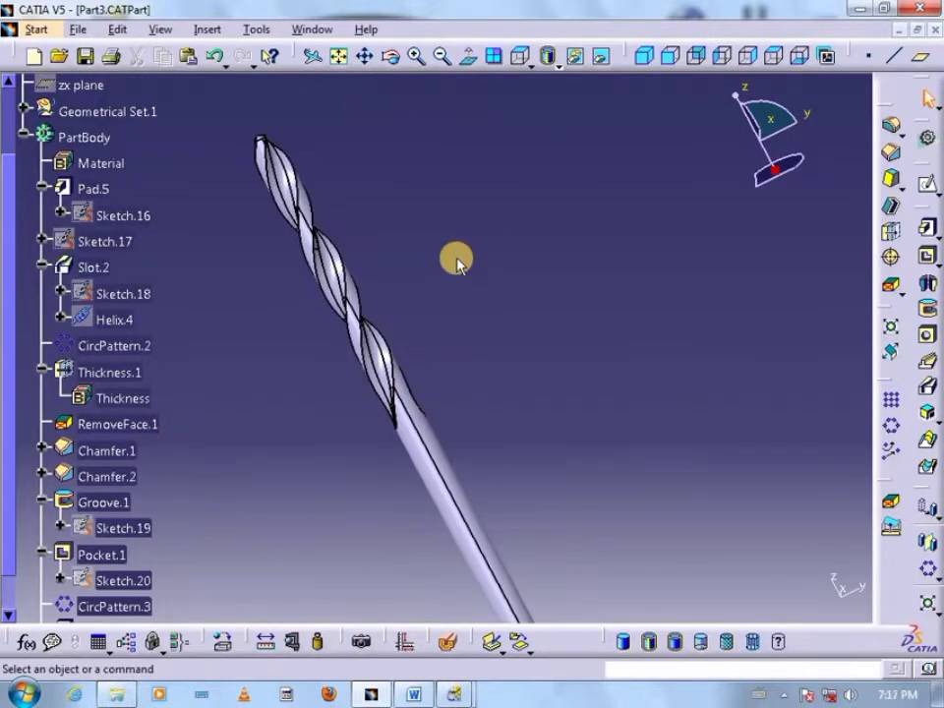
left_click(23, 276)
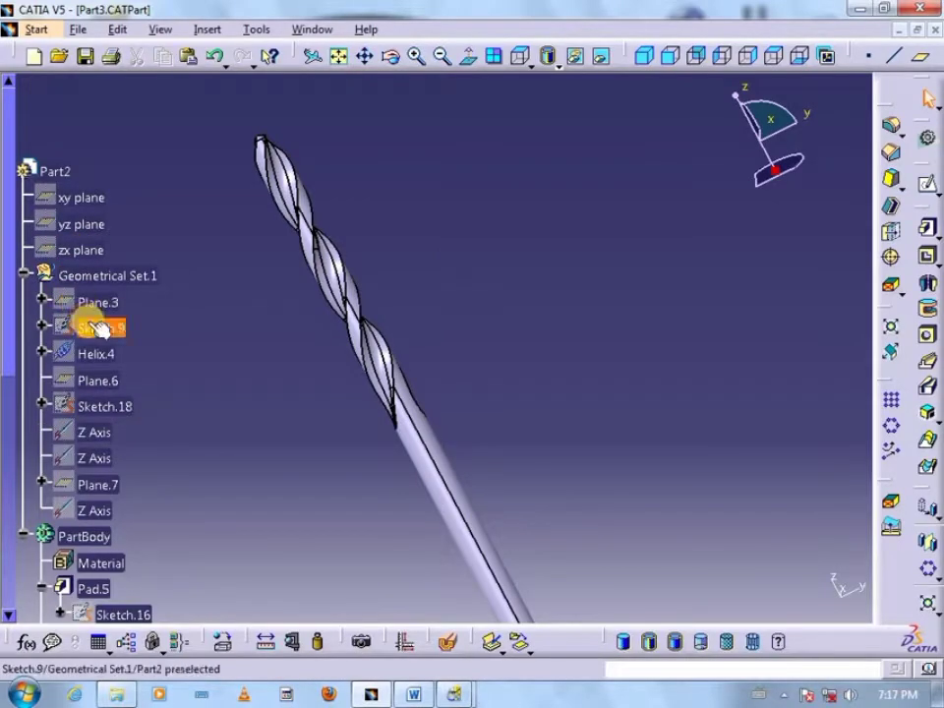
right_click(98, 327)
left_click(173, 362)
scroll(220, 360, "down", 2)
mouse_move(240, 296)
middle_mouse_down()
mouse_move(262, 236)
mouse_move(240, 296)
mouse_move(270, 436)
mouse_move(379, 256)
middle_mouse_up()
scroll(240, 296, "down", 1)
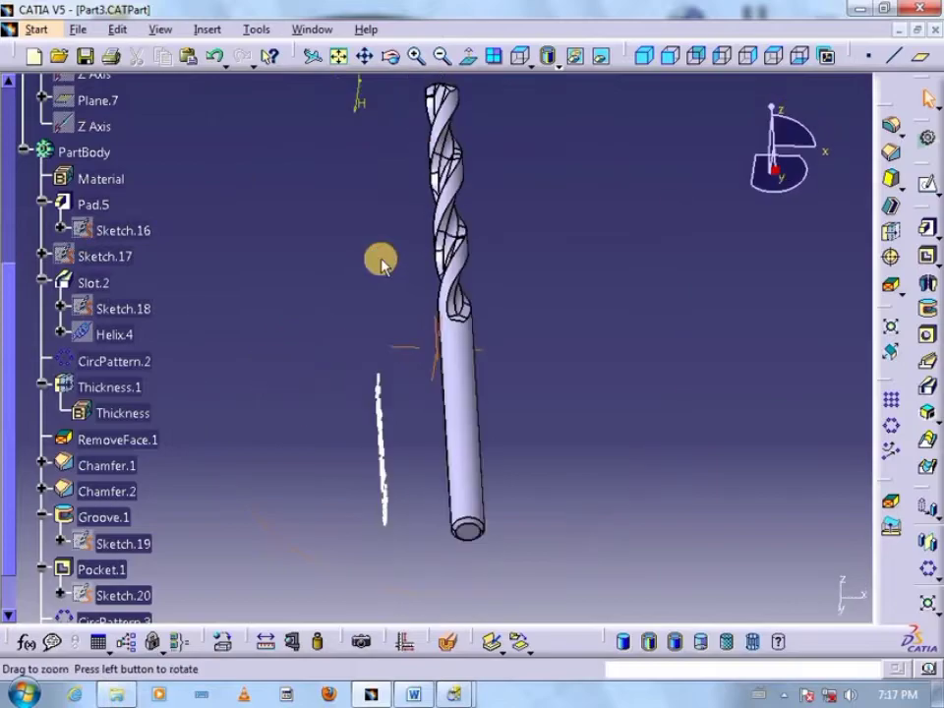
scroll(382, 263, "down", 3)
- Switch to the Generative Shape Design workbench and create a join surface from the shank's outer face
left_click(928, 143)
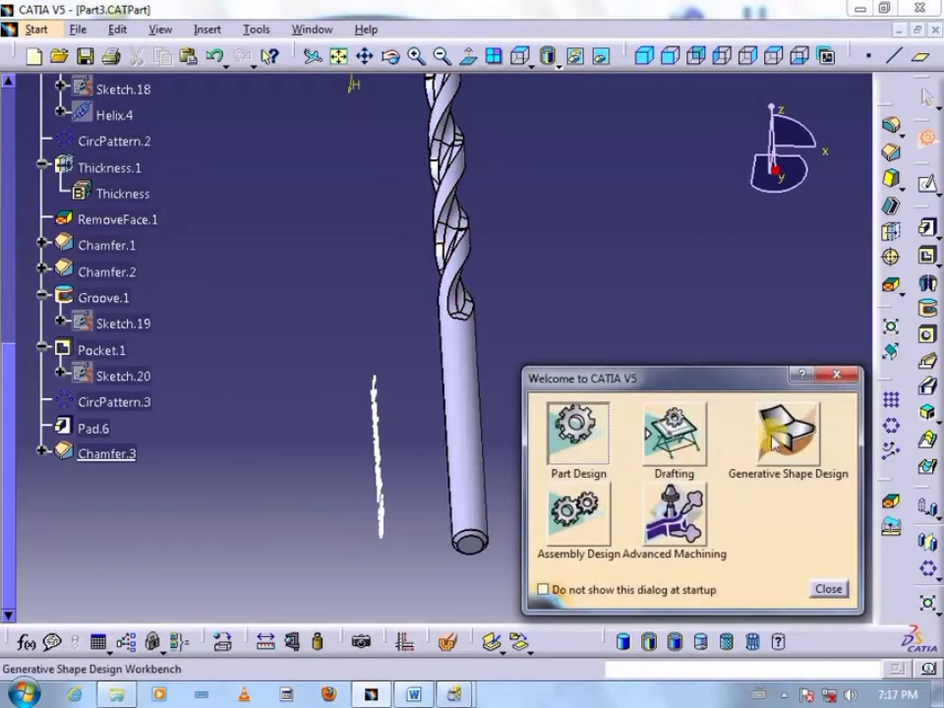
left_click(779, 432)
middle_click_drag(647, 384, 626, 369)
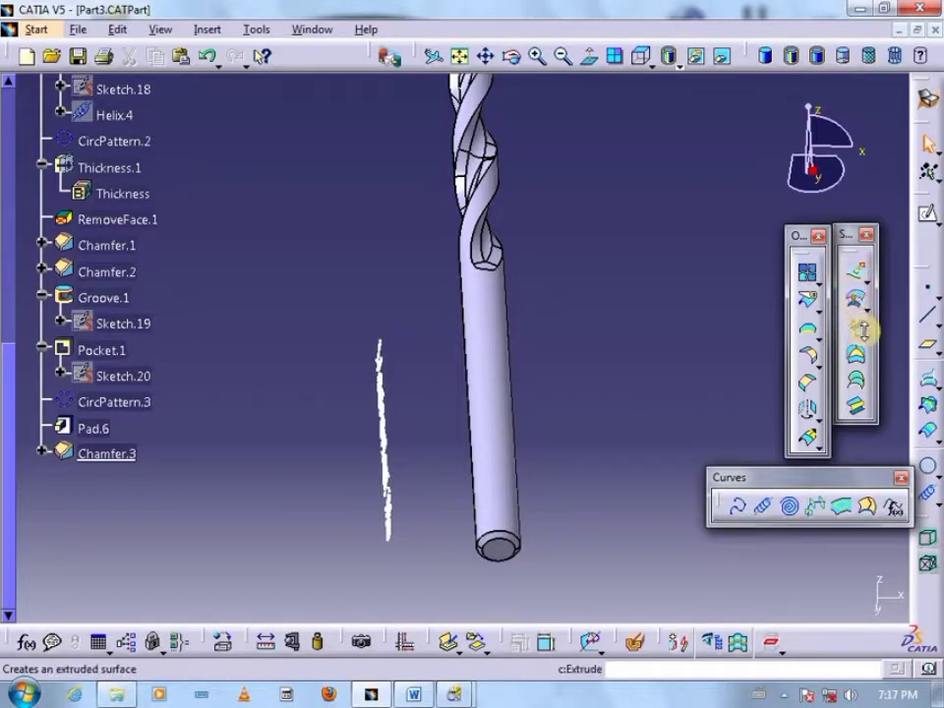
left_click(815, 280)
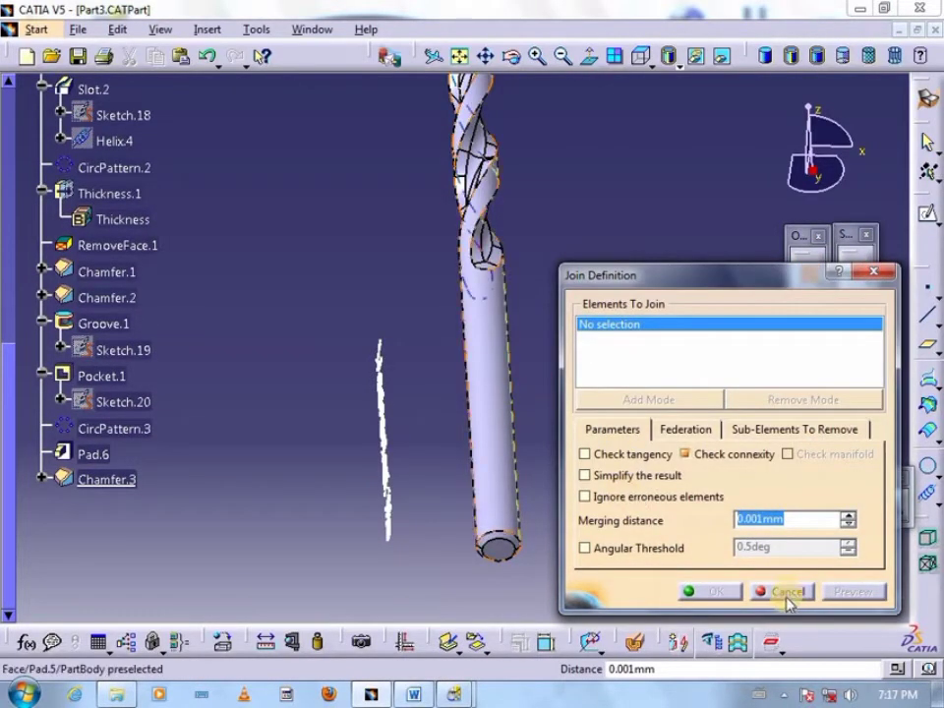
left_click(509, 468)
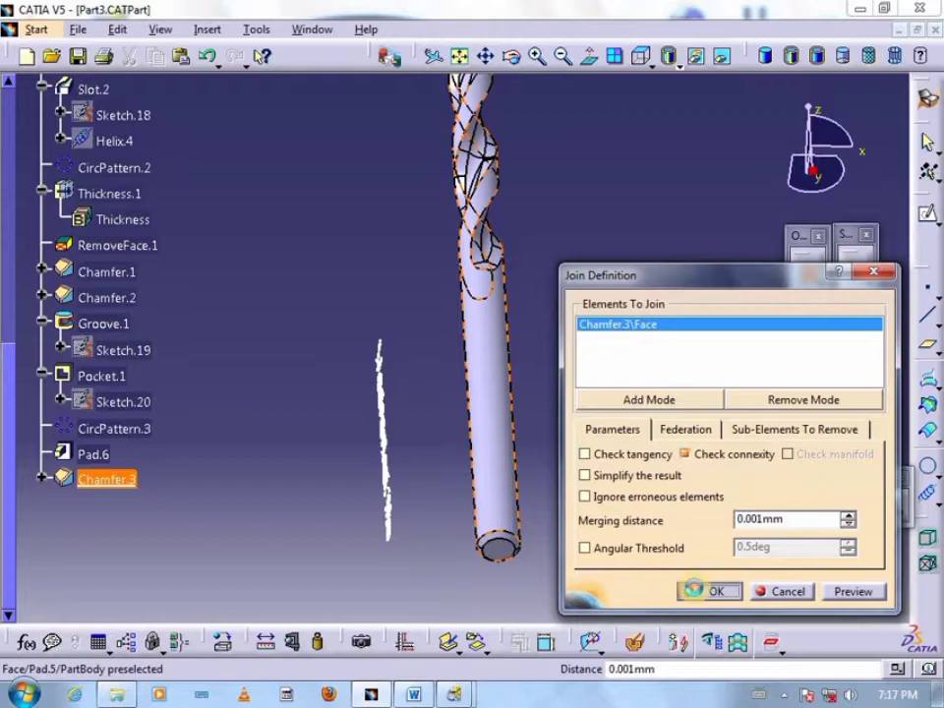
left_click(693, 590)
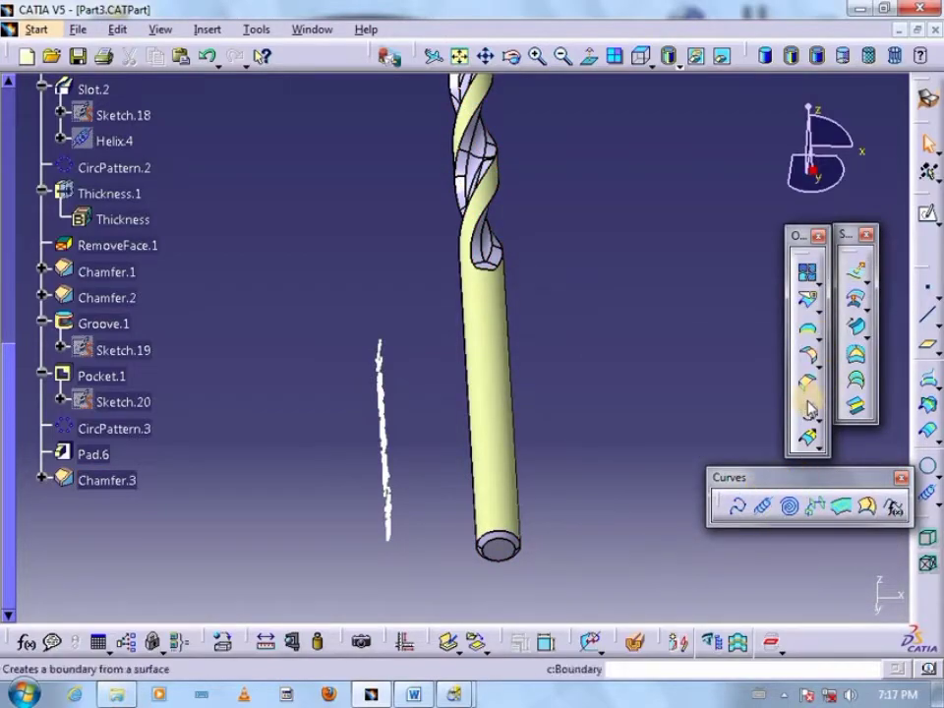
- Offset the joined surface 1 mm towards the inside of the drill, and hide the original join surface
left_click(852, 299)
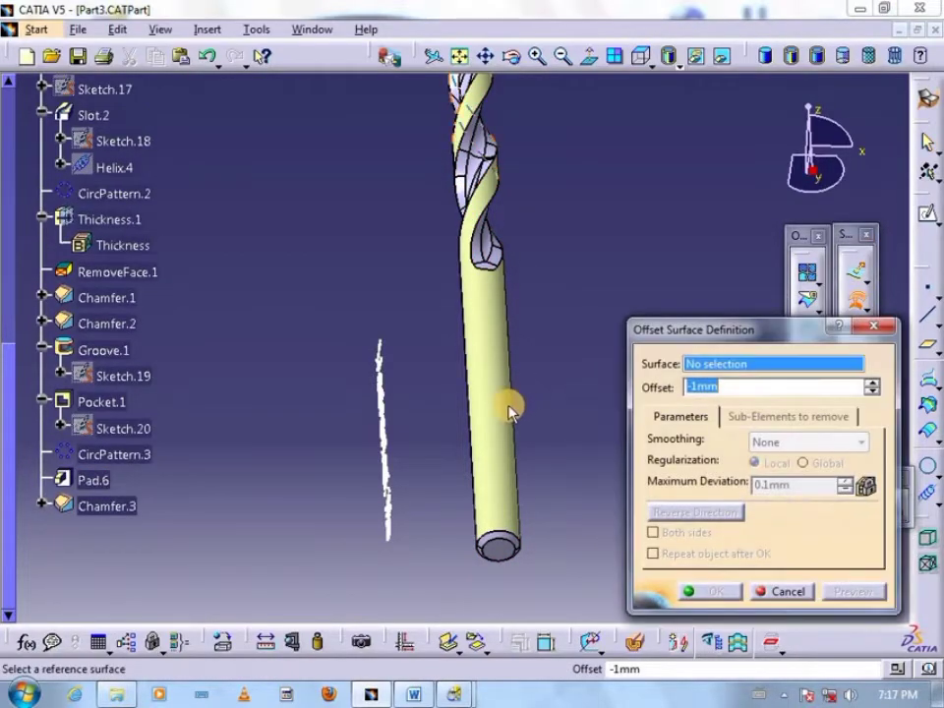
left_click(507, 410)
left_click(711, 589)
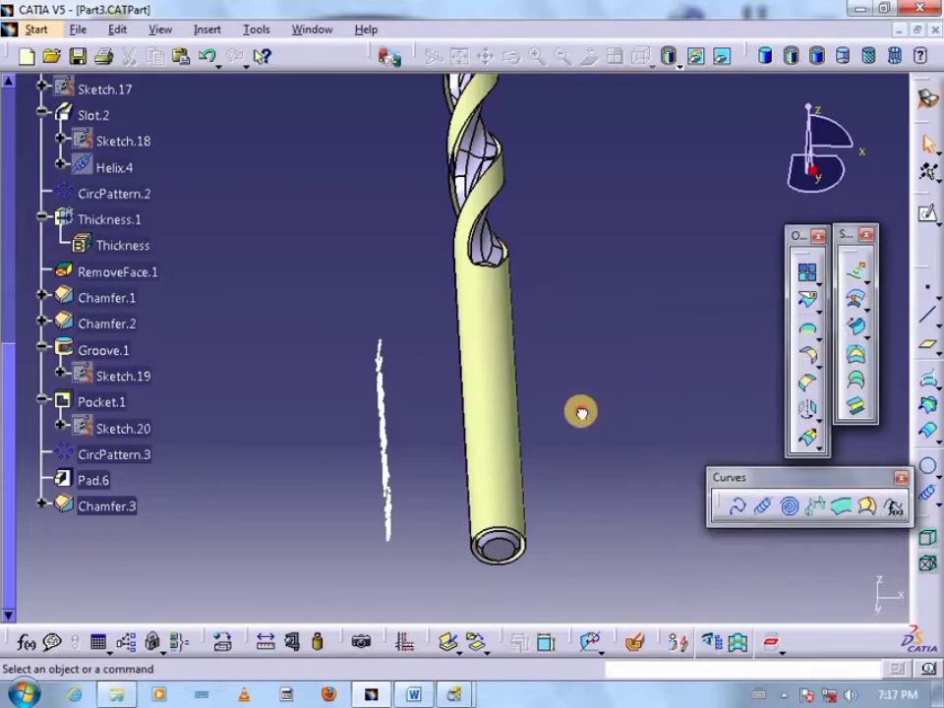
double_click(513, 417)
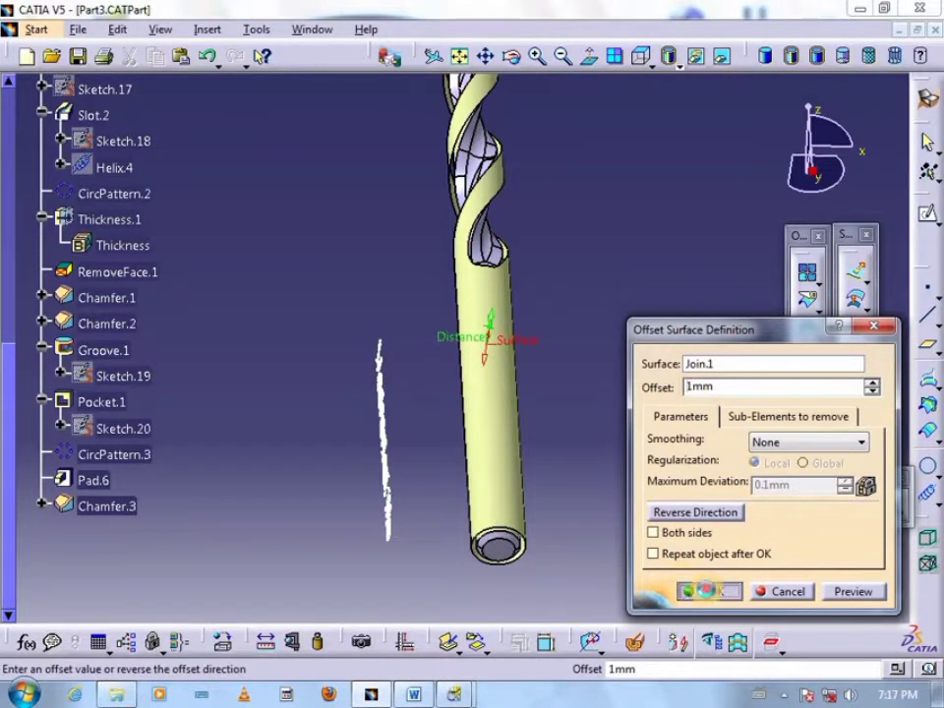
left_click(706, 590)
right_click(498, 445)
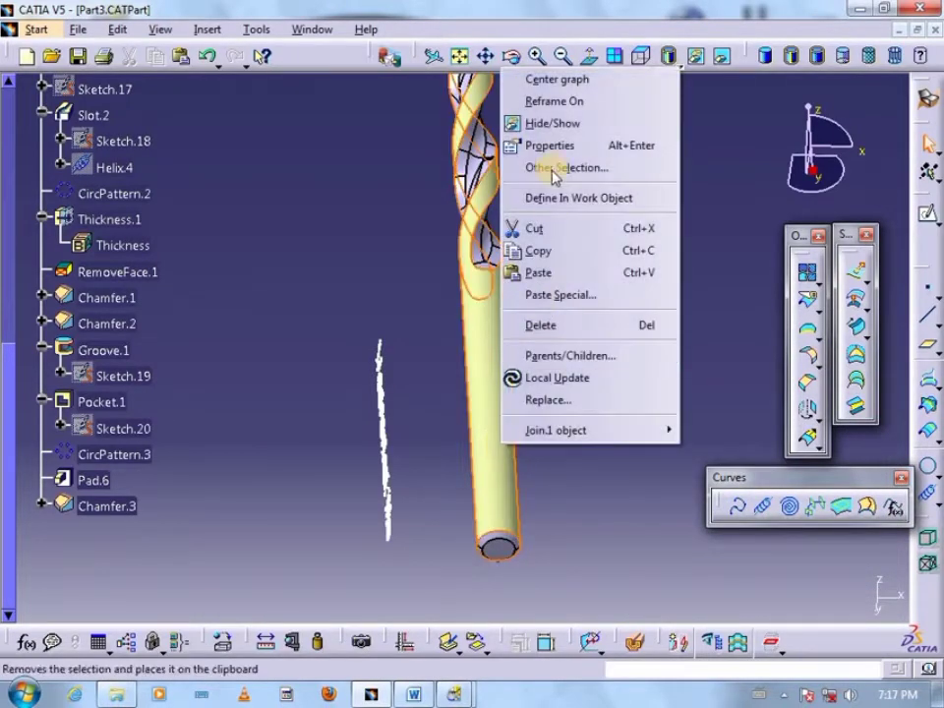
left_click(547, 120)
- Return to Part Design and pocket the text sketch into the shank with reversed direction, limited up to the surface Offset.1
middle_click_drag(385, 398, 557, 356)
left_click(929, 102)
left_click(615, 430)
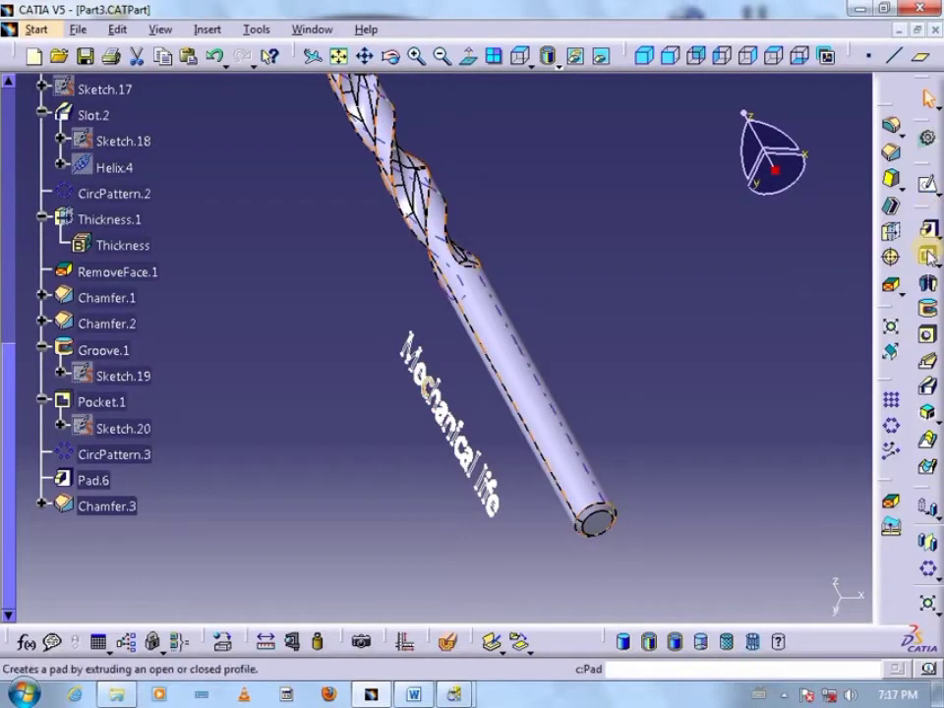
left_click(929, 256)
left_click(621, 391)
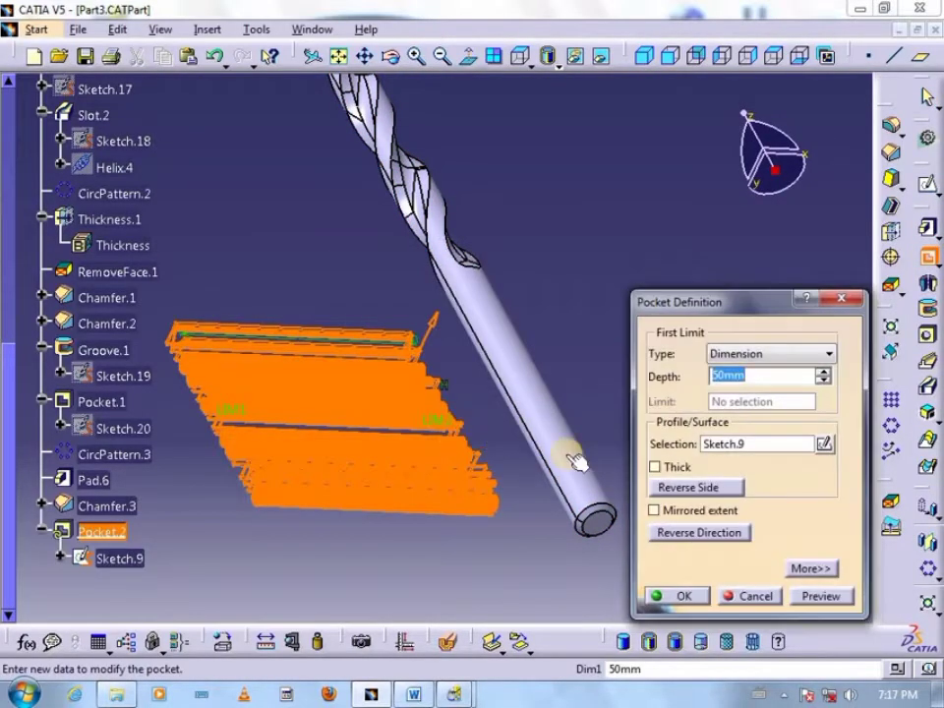
left_click(697, 528)
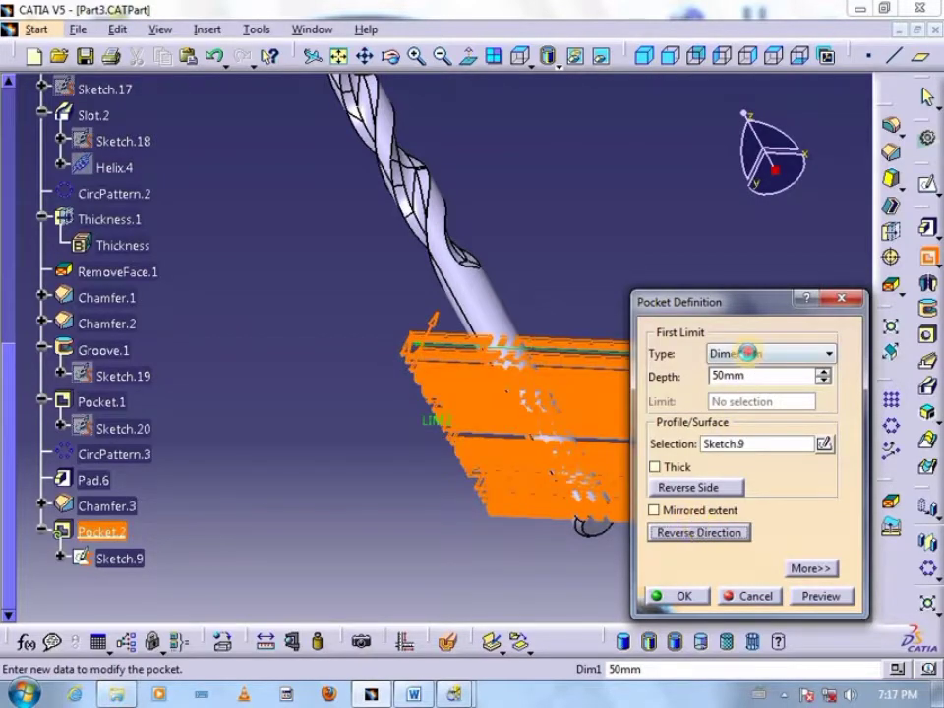
left_click(751, 355)
left_click(762, 428)
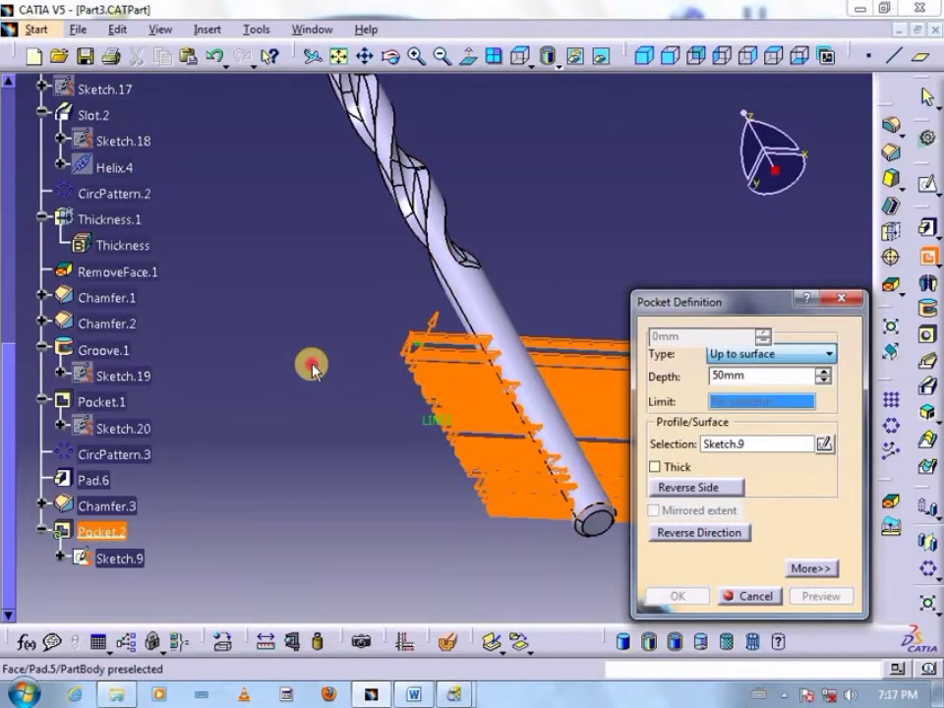
scroll(312, 363, "up", 6)
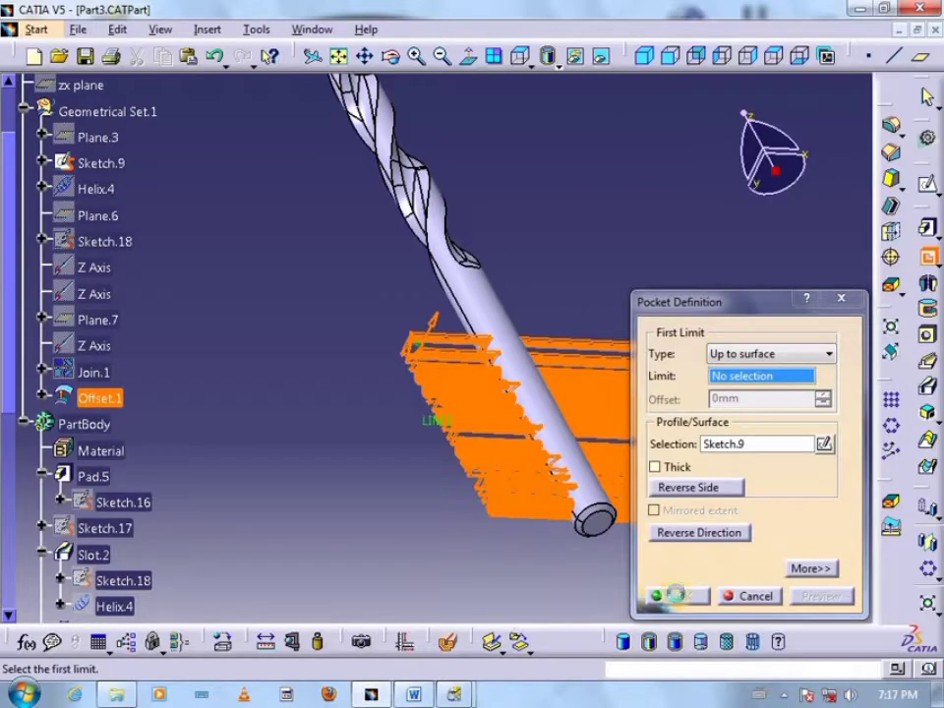
left_click(685, 596)
- Hide the Offset.1 surface and collapse the Geometrical Set.1 and PartBody branches of the tree
middle_click_drag(400, 490, 394, 423)
right_click(98, 398)
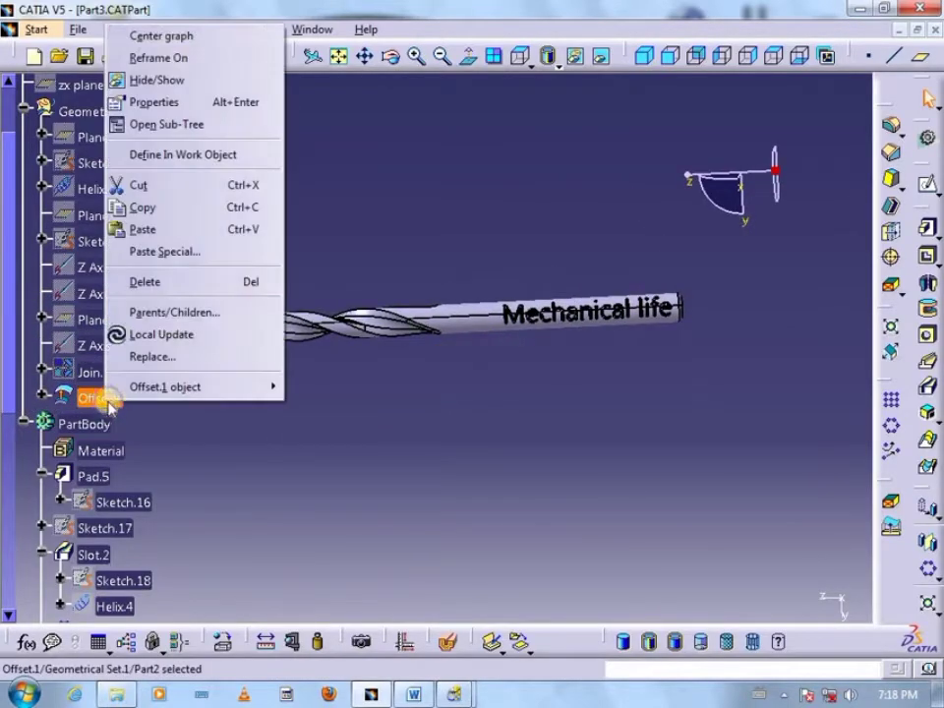
left_click(168, 82)
left_click(23, 111)
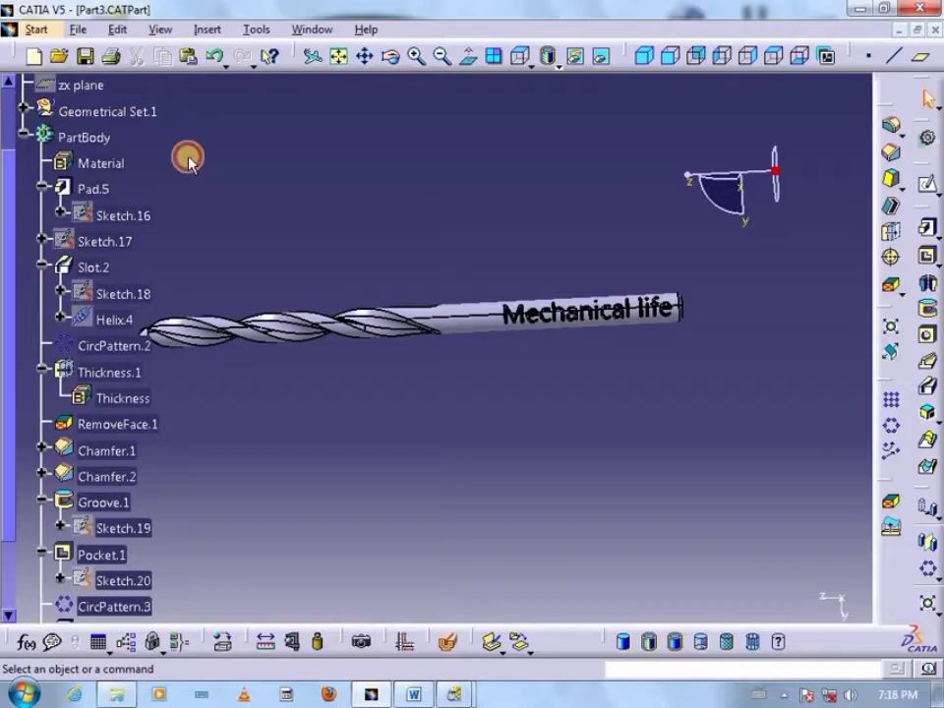
left_click(23, 137)
- Set the view style to plain shading without edges for the whole drill
middle_click_drag(424, 201, 433, 233)
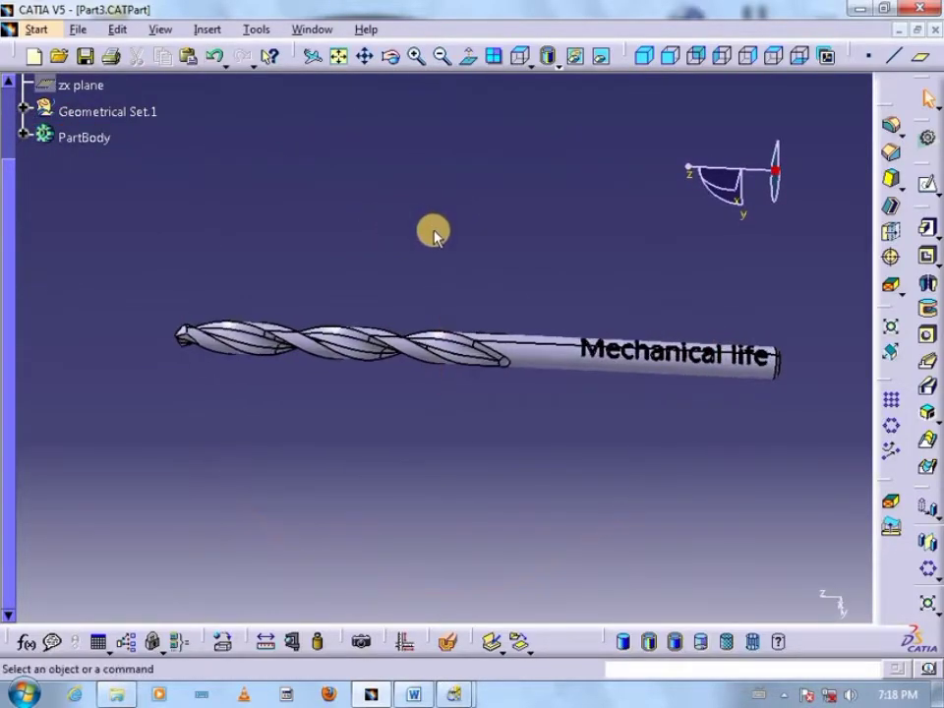
left_click(559, 67)
left_click(573, 88)
mouse_move(569, 153)
middle_mouse_down()
mouse_move(617, 188)
mouse_move(581, 372)
mouse_move(415, 198)
mouse_move(382, 227)
mouse_move(429, 181)
mouse_move(446, 218)
mouse_move(463, 213)
mouse_move(457, 315)
middle_mouse_up()
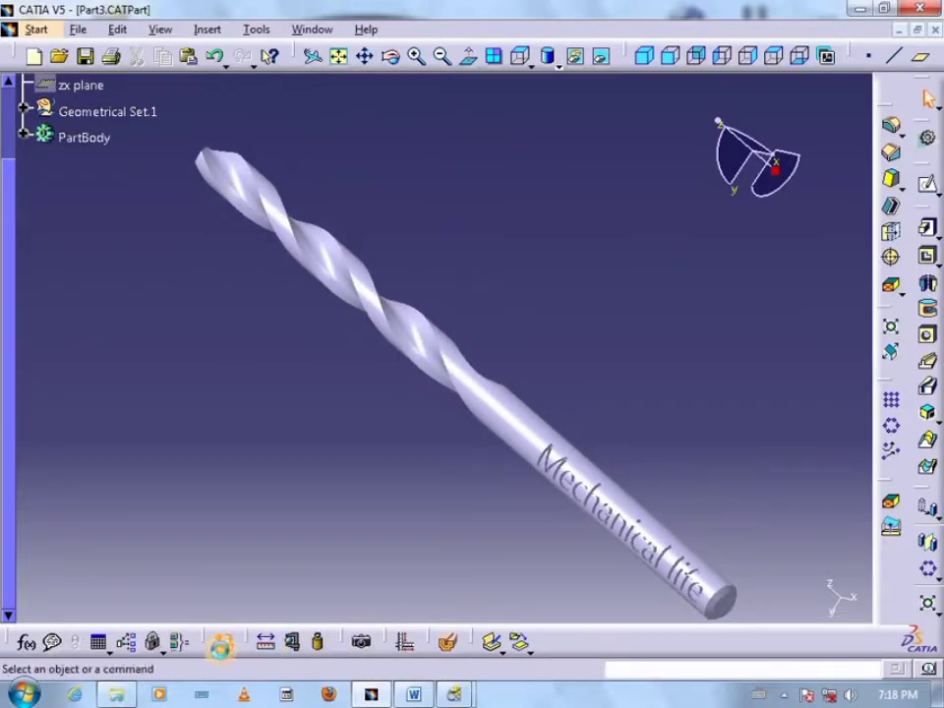
- Apply the Iron material from the Metal library to PartBody, set the view style to shading with material and close the library
left_click(220, 645)
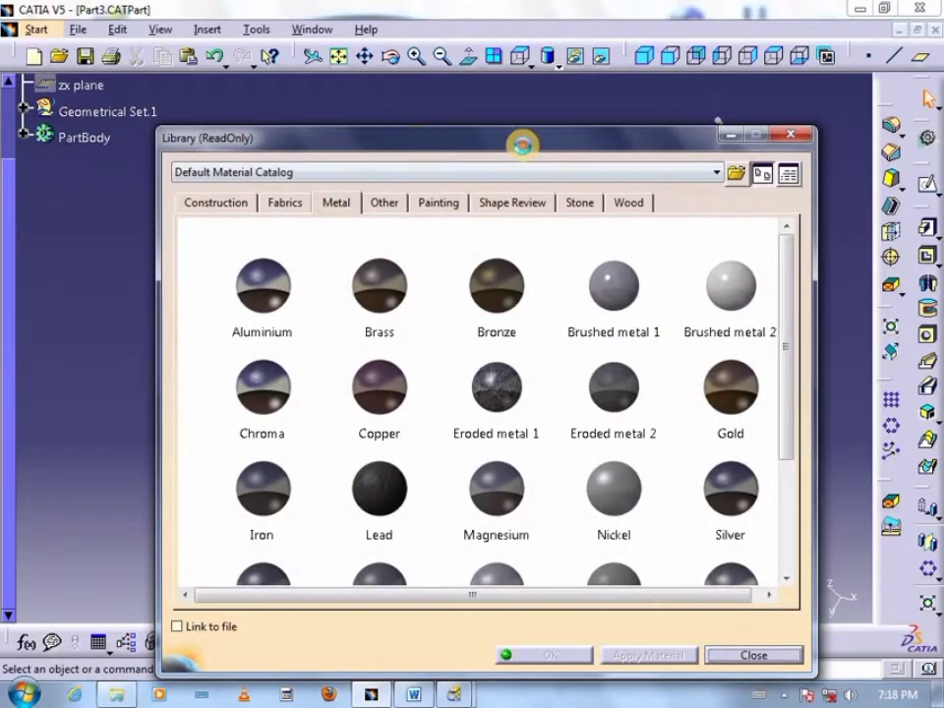
left_click_drag(429, 142, 800, 125)
left_click_drag(106, 149, 93, 137)
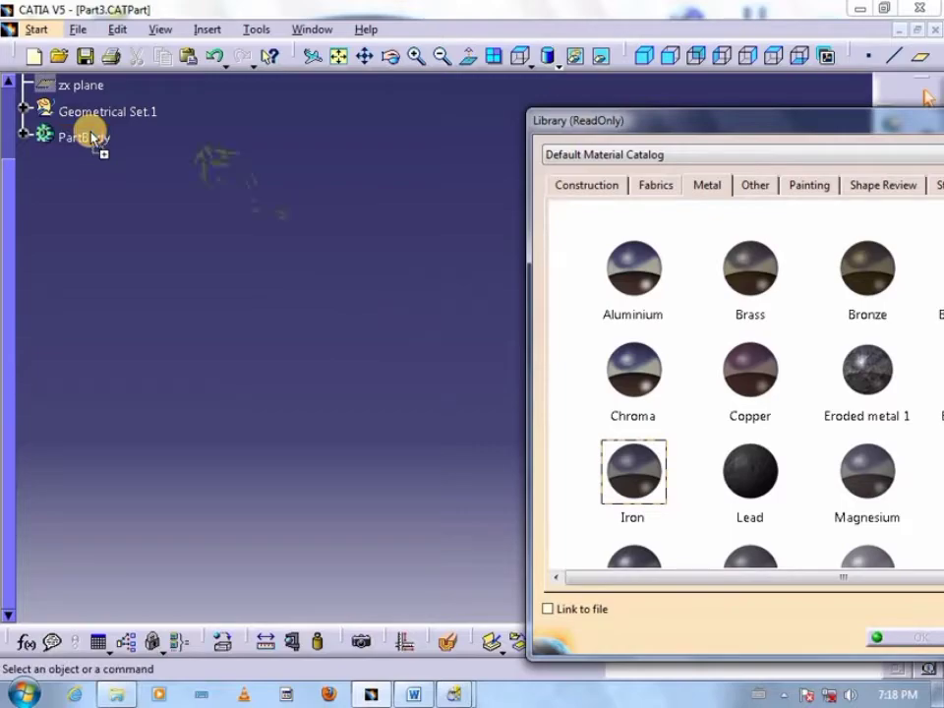
left_click(550, 65)
left_click(417, 183)
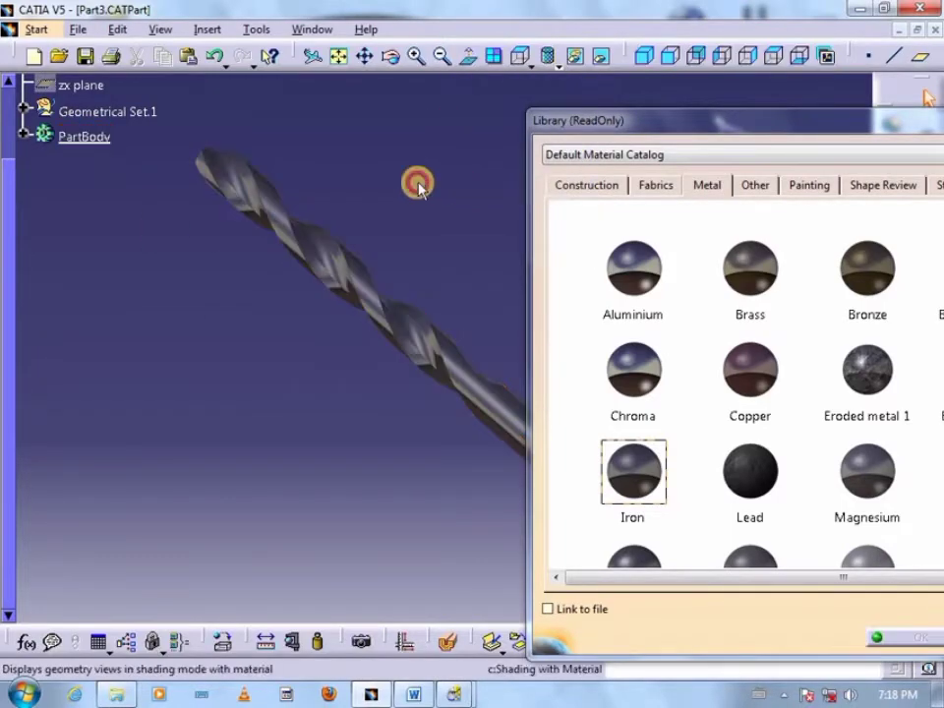
left_click_drag(726, 120, 432, 150)
left_click(821, 668)
- Inspect the drill with its material from several angles, and set the view style back to plain shading
mouse_move(627, 371)
middle_mouse_down()
mouse_move(560, 339)
mouse_move(586, 311)
mouse_move(631, 327)
mouse_move(588, 413)
middle_mouse_up()
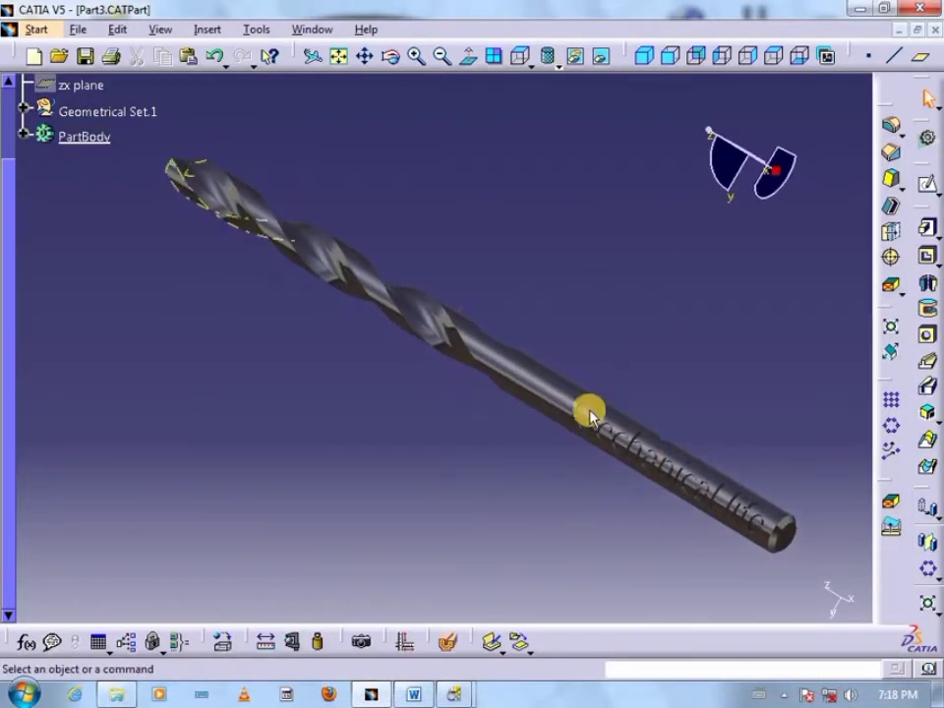
middle_click_drag(554, 254, 575, 392)
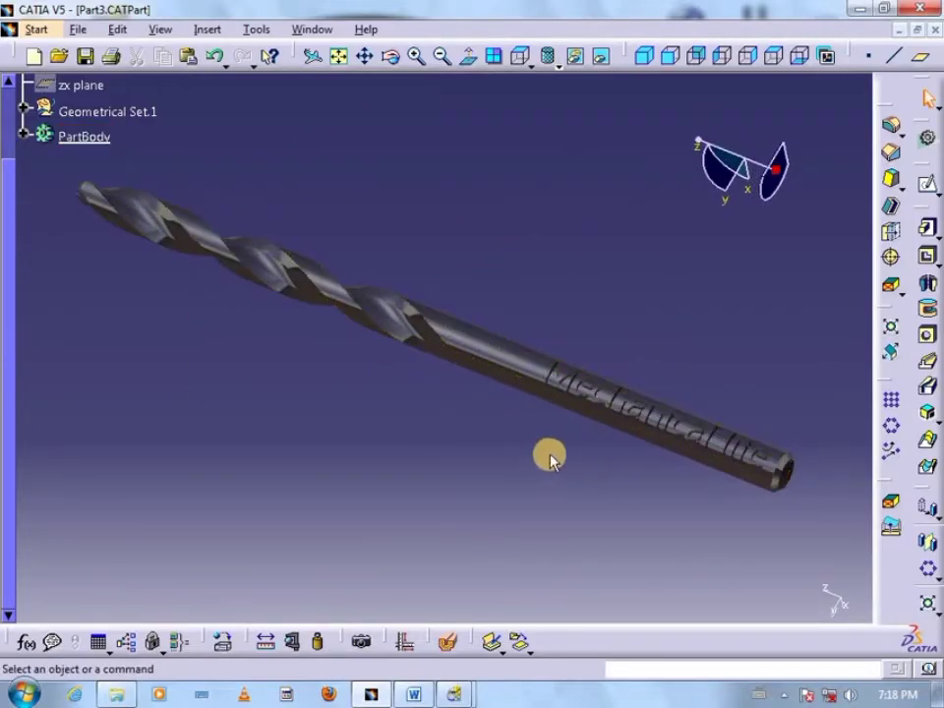
middle_click_drag(531, 291, 528, 364)
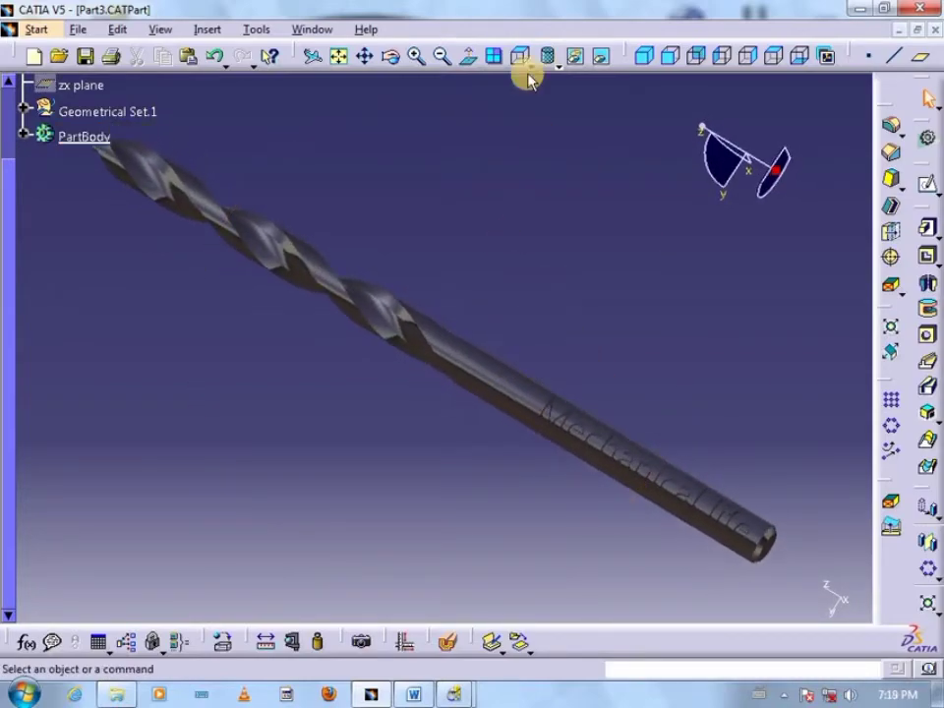
left_click(555, 64)
left_click(568, 85)
mouse_move(453, 153)
middle_mouse_down()
mouse_move(486, 179)
mouse_move(450, 171)
mouse_move(368, 232)
middle_mouse_up()
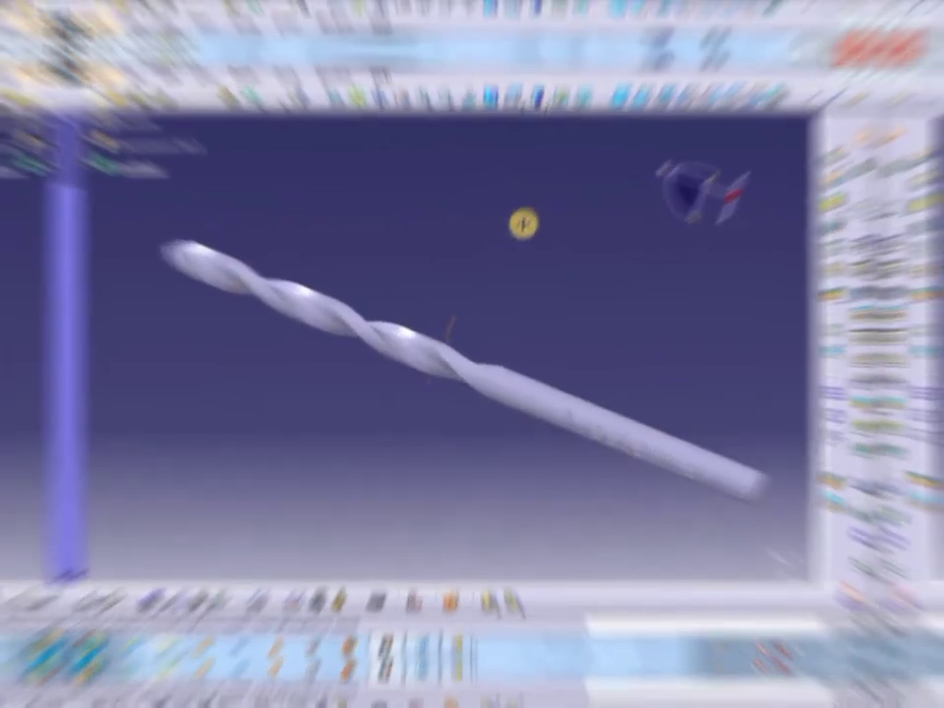